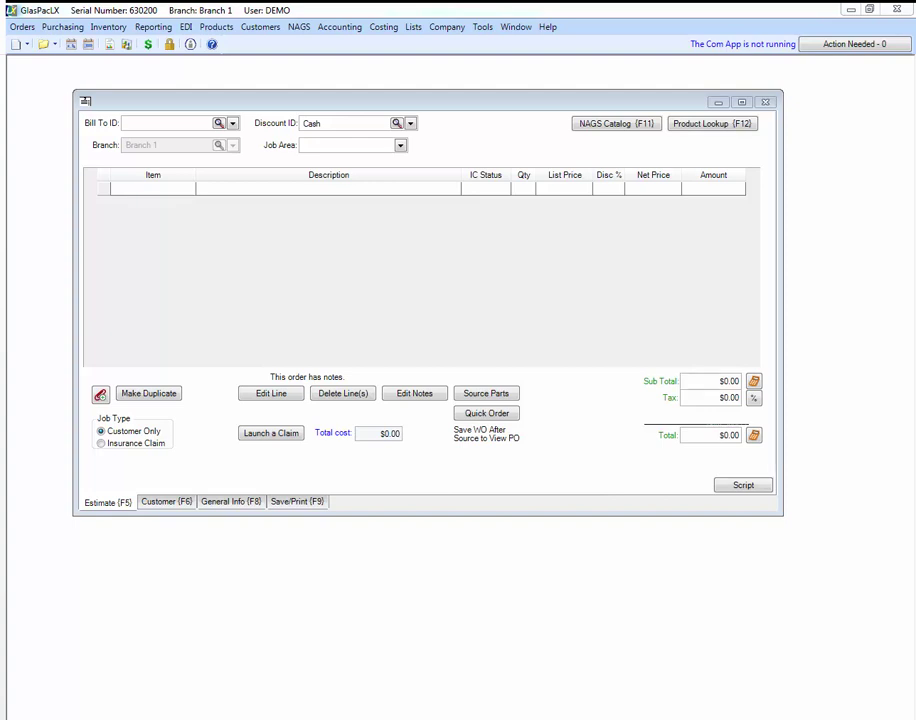
# Enter the 36 x 48 clear annealed front window description as a MISC line, quantity 1.
pyautogui.click(213, 188)
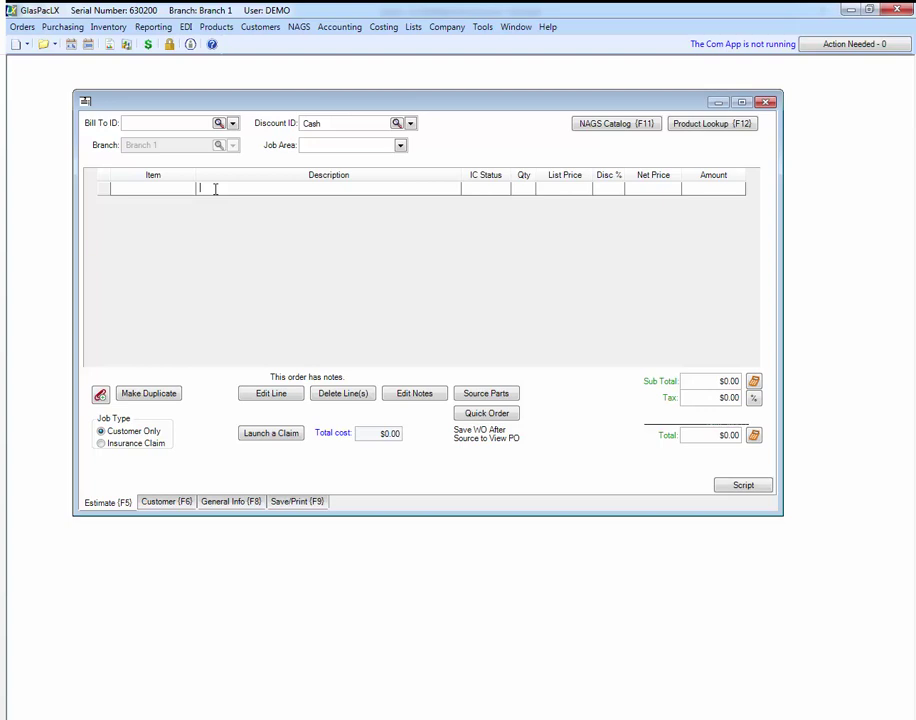
pyautogui.write('Front Window 36" by 48" Clear Annealed etc..)')
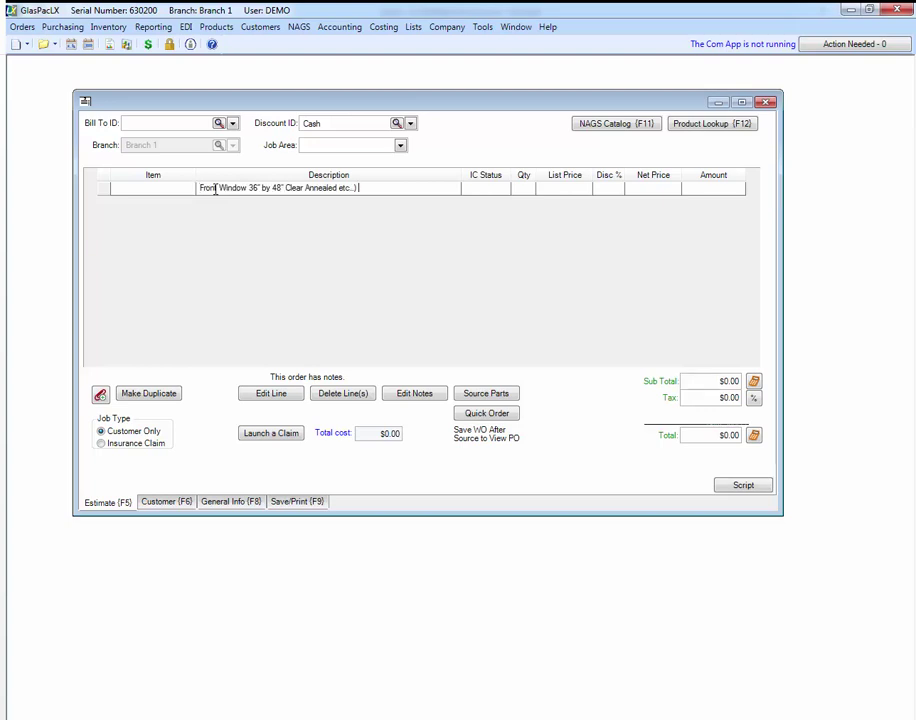
pyautogui.press('Tab')
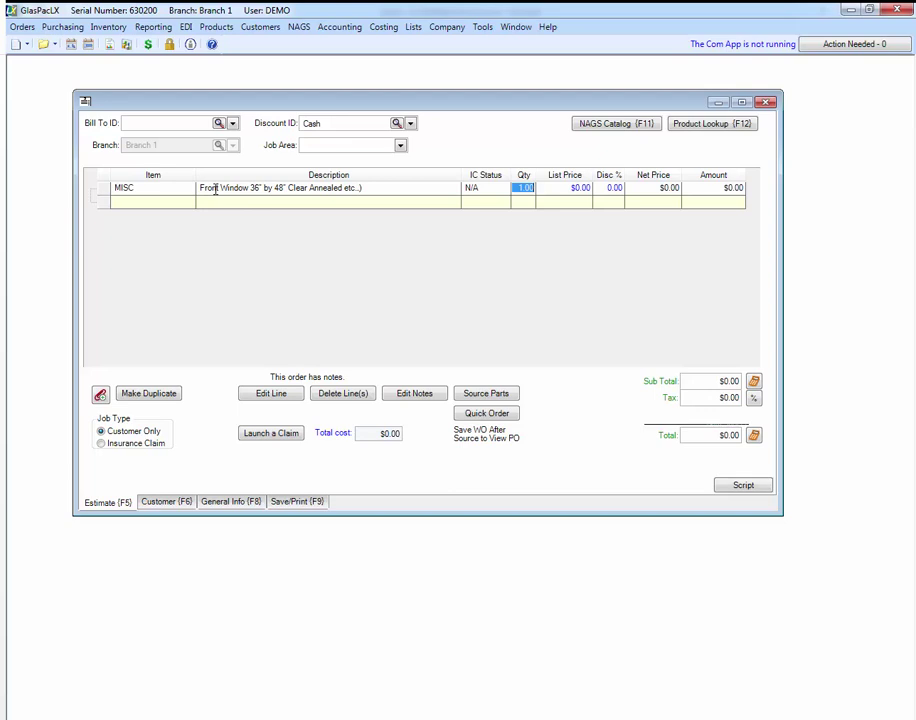
pyautogui.click(148, 189)
# Set the window line's list price to $85.00.
pyautogui.click(550, 192)
pyautogui.write('85')
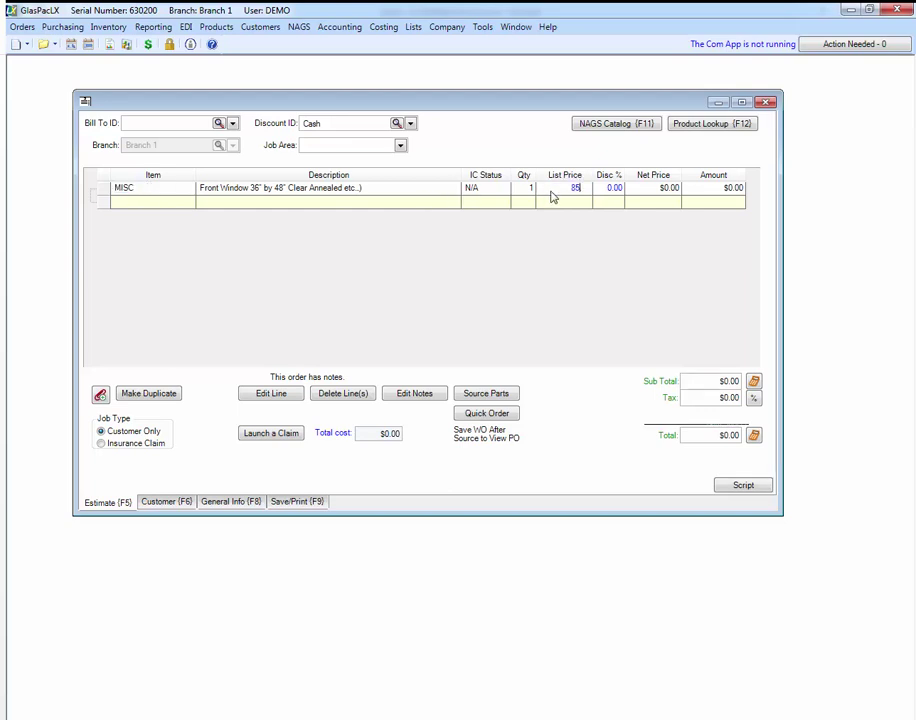
pyautogui.press('Tab')
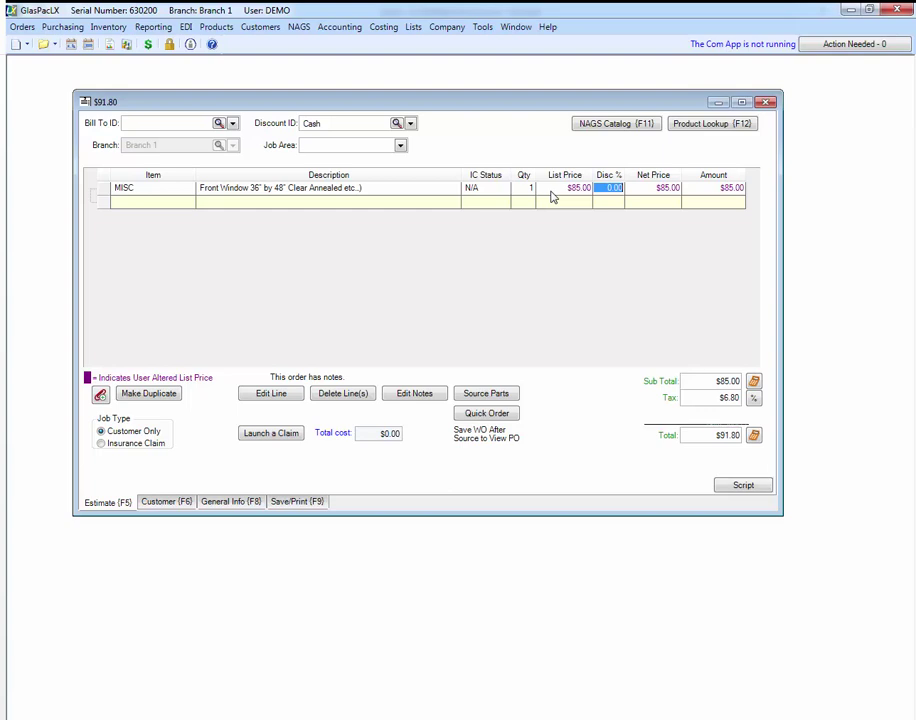
pyautogui.click(123, 202)
# Add 2 General Surface Mount Closers at $15.00 each from Hardware > Door Hardware > Door Closers.
pyautogui.click(700, 127)
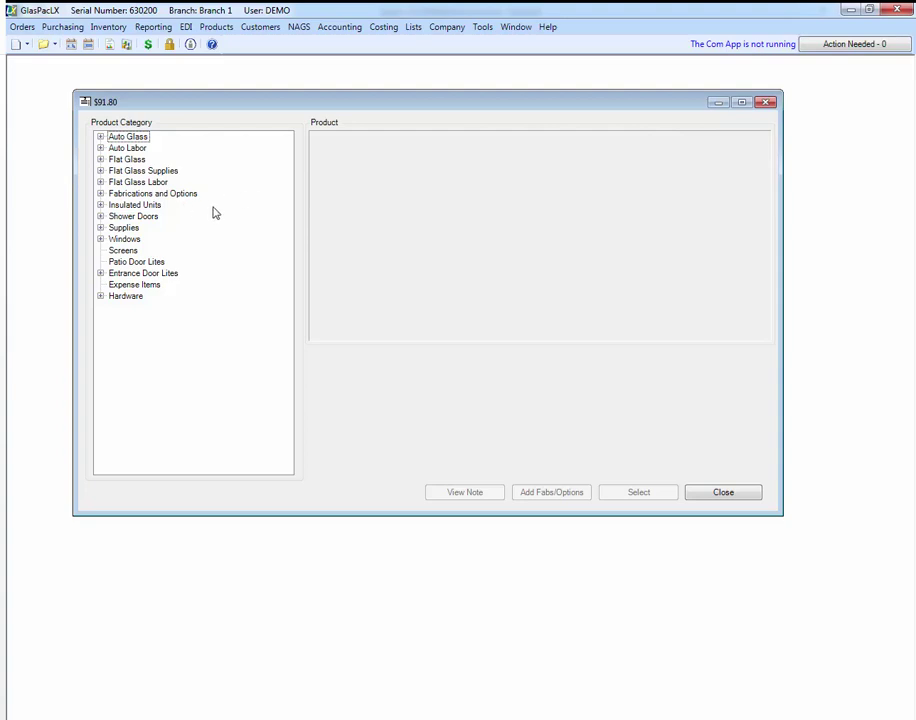
pyautogui.click(100, 296)
pyautogui.click(114, 308)
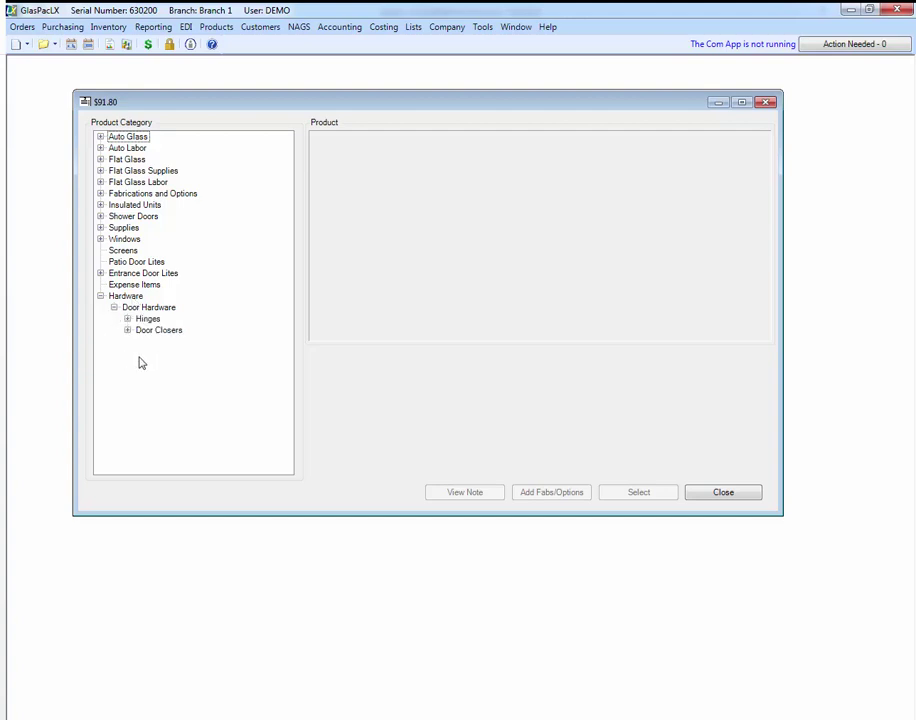
pyautogui.click(127, 330)
pyautogui.click(182, 342)
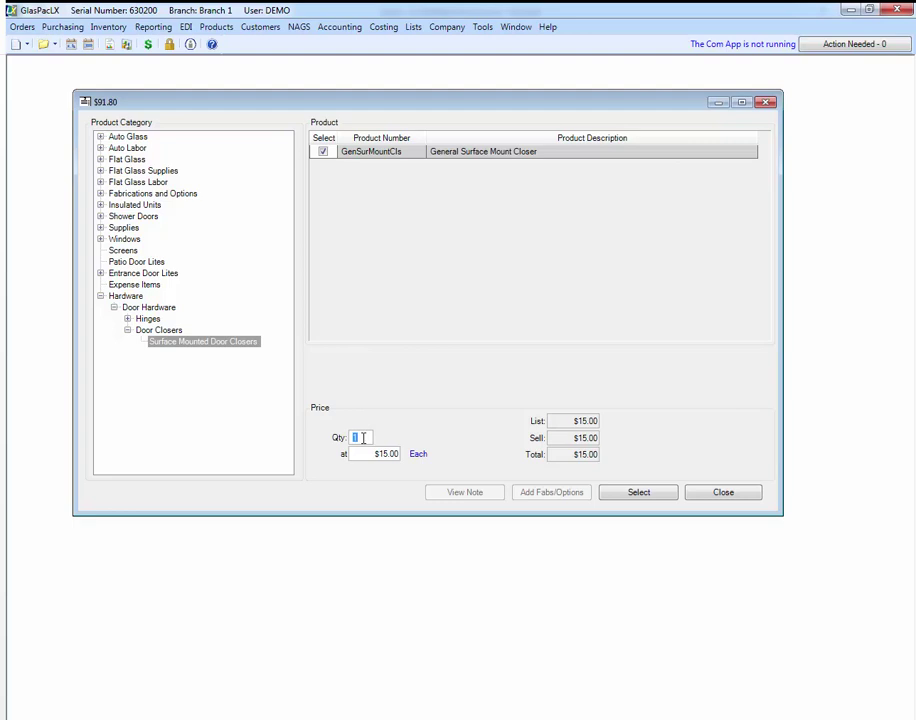
pyautogui.write('2')
pyautogui.click(626, 496)
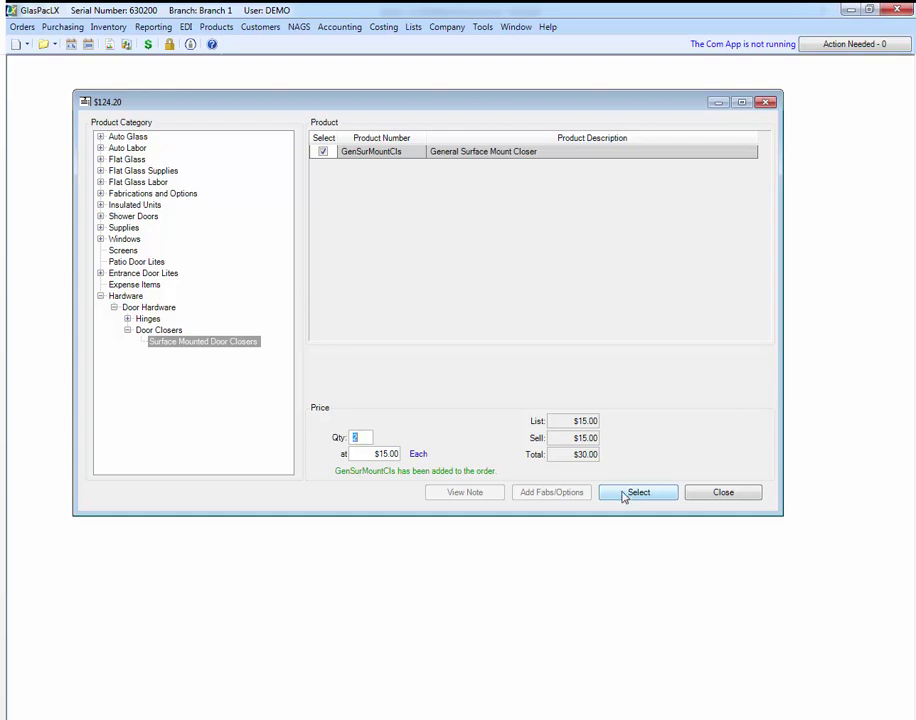
# Close the catalog and review the closer line's item code, description, stock, list price and discount.
pyautogui.click(712, 497)
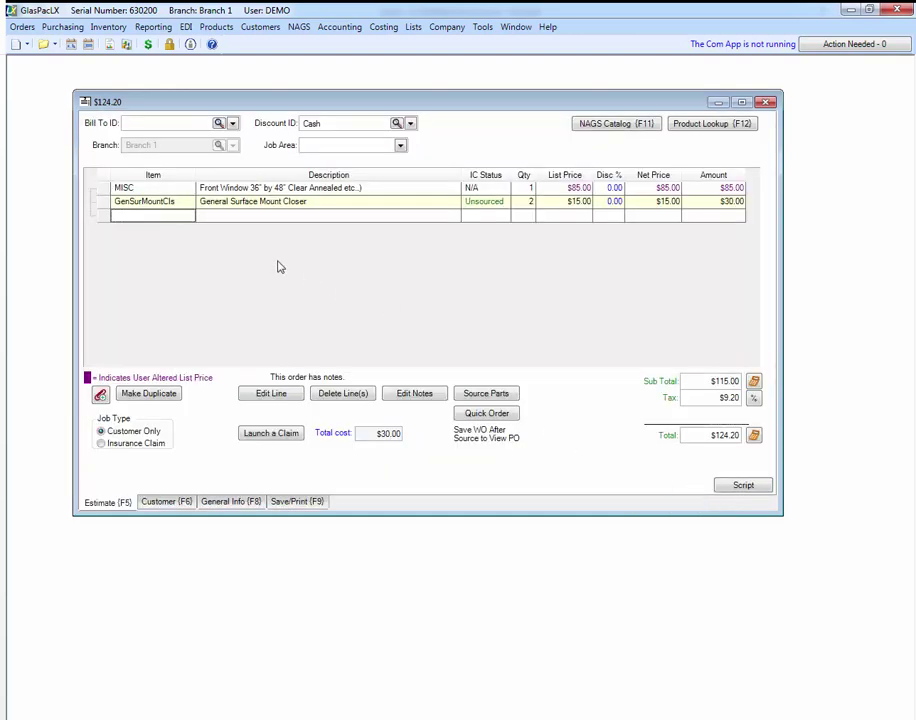
pyautogui.click(174, 203)
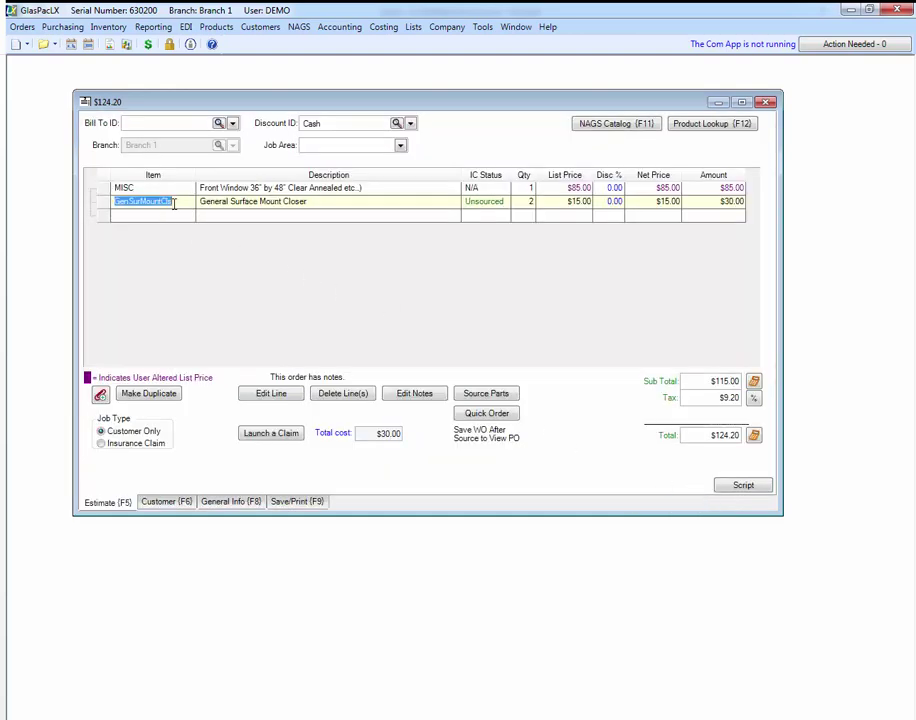
pyautogui.click(312, 205)
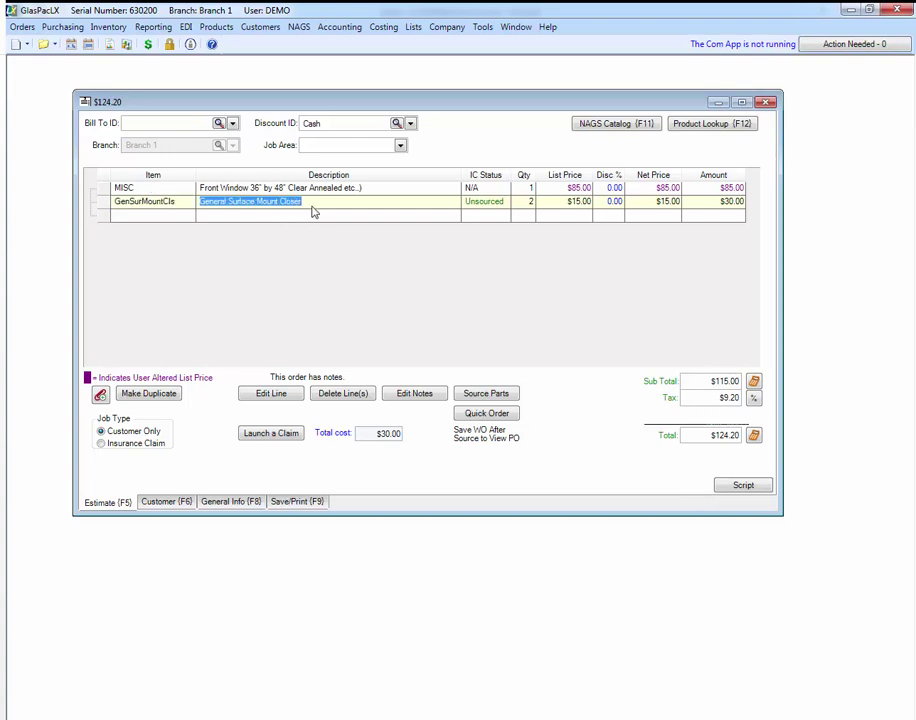
pyautogui.click(313, 202)
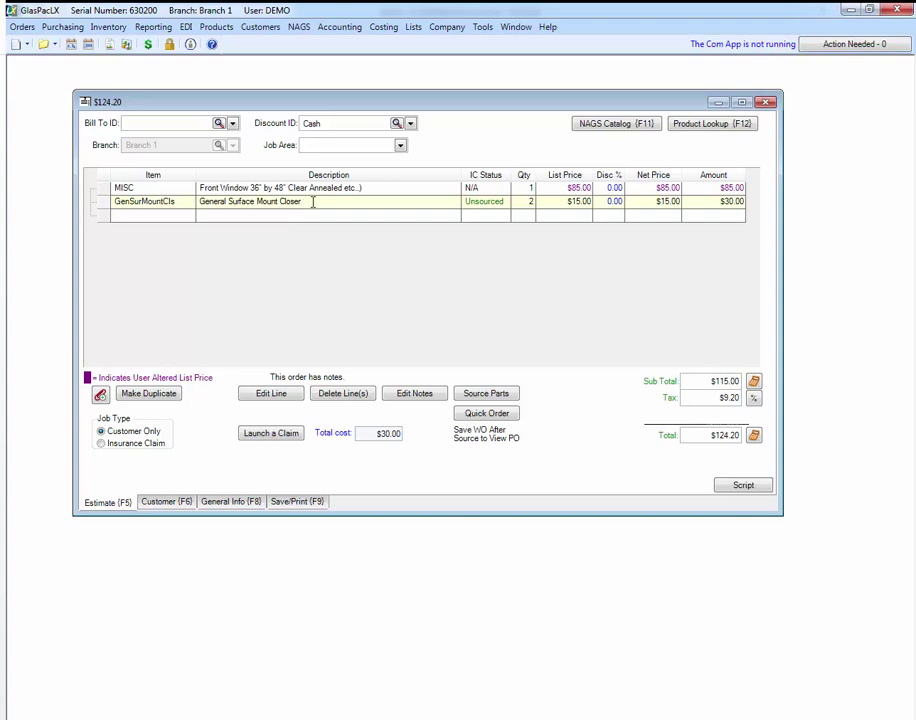
pyautogui.click(483, 203)
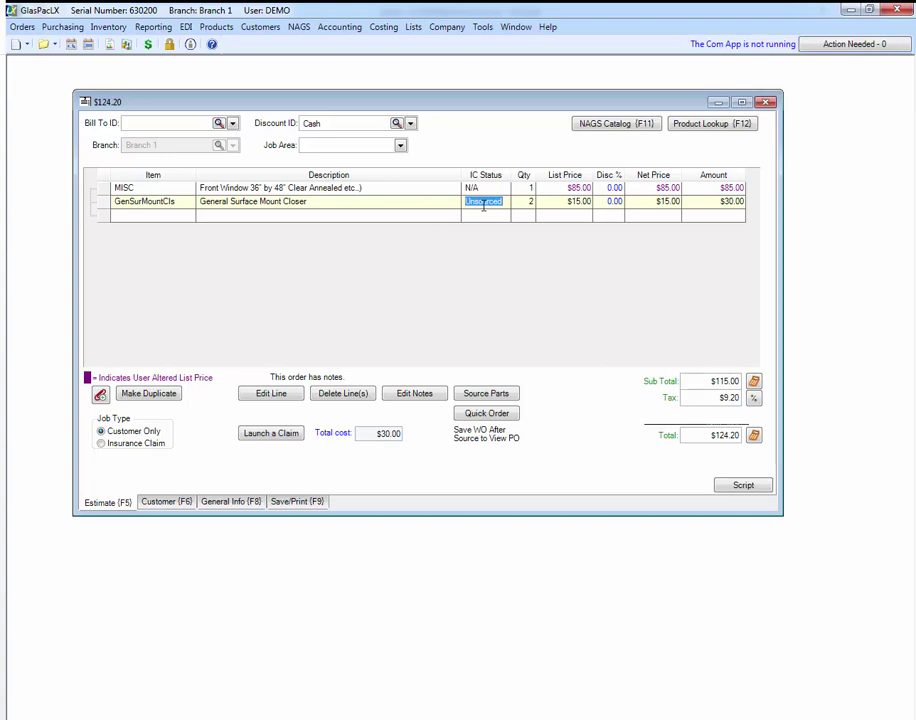
pyautogui.press('Tab')
pyautogui.click(553, 204)
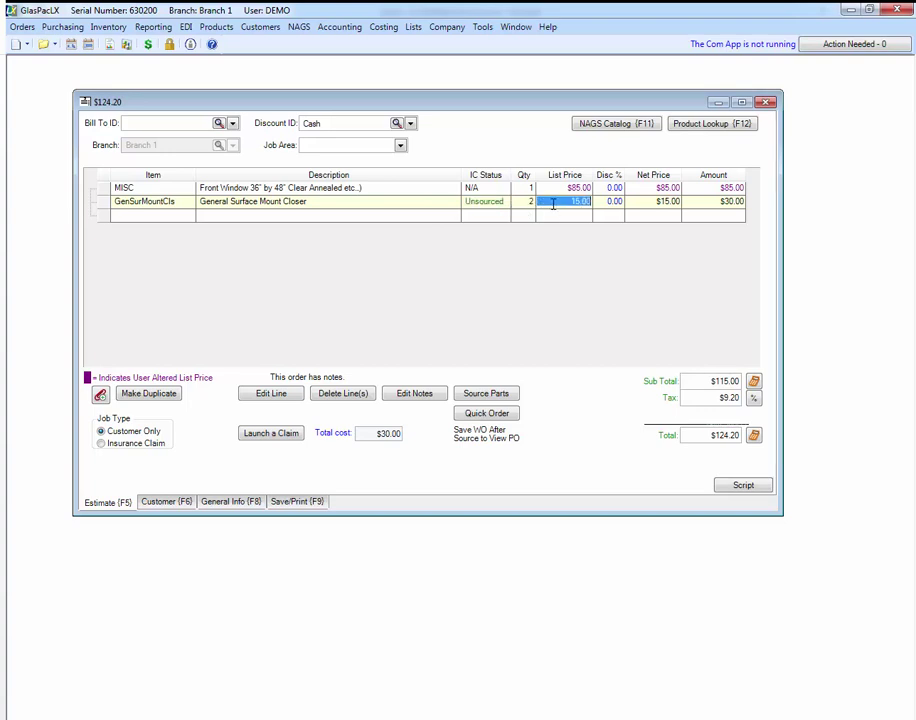
pyautogui.click(611, 204)
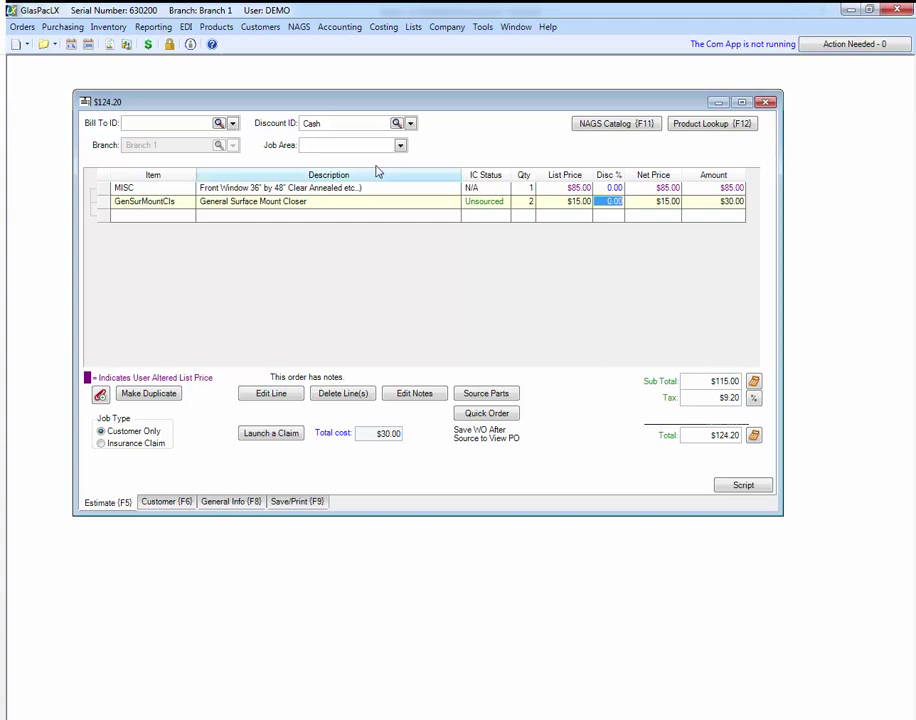
# Check the Cash discount ID, then review the closer's net price, amount, sub total and tax.
pyautogui.click(327, 126)
pyautogui.doubleClick(327, 126)
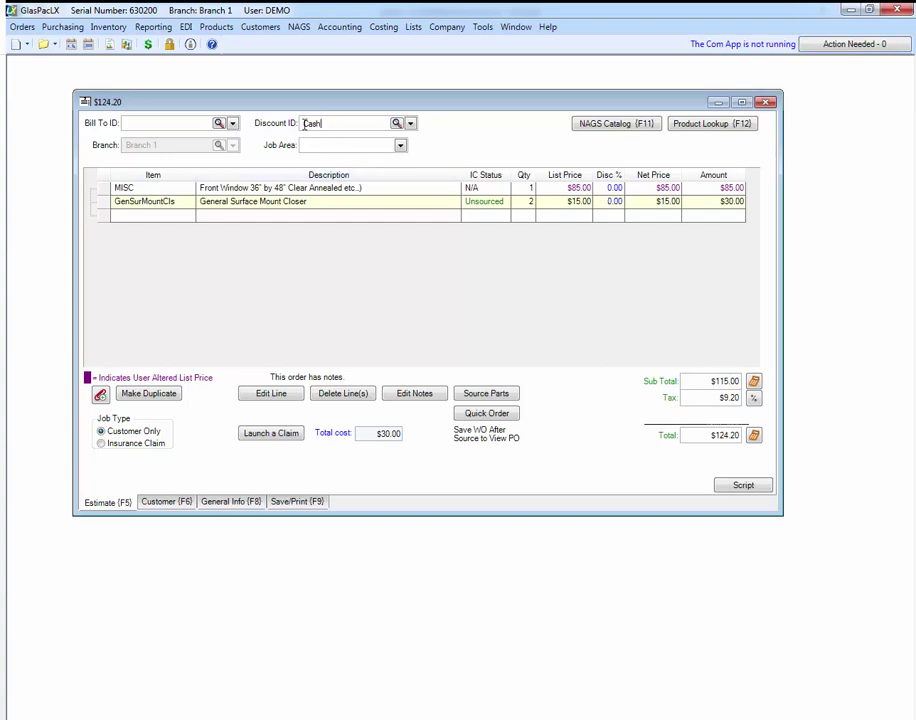
pyautogui.click(608, 202)
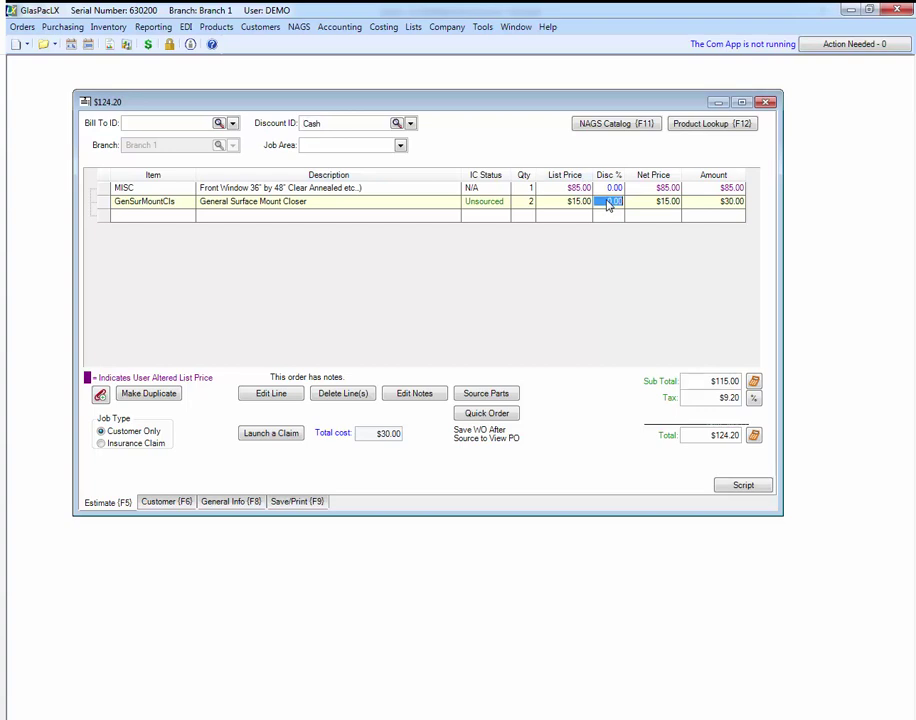
pyautogui.click(666, 205)
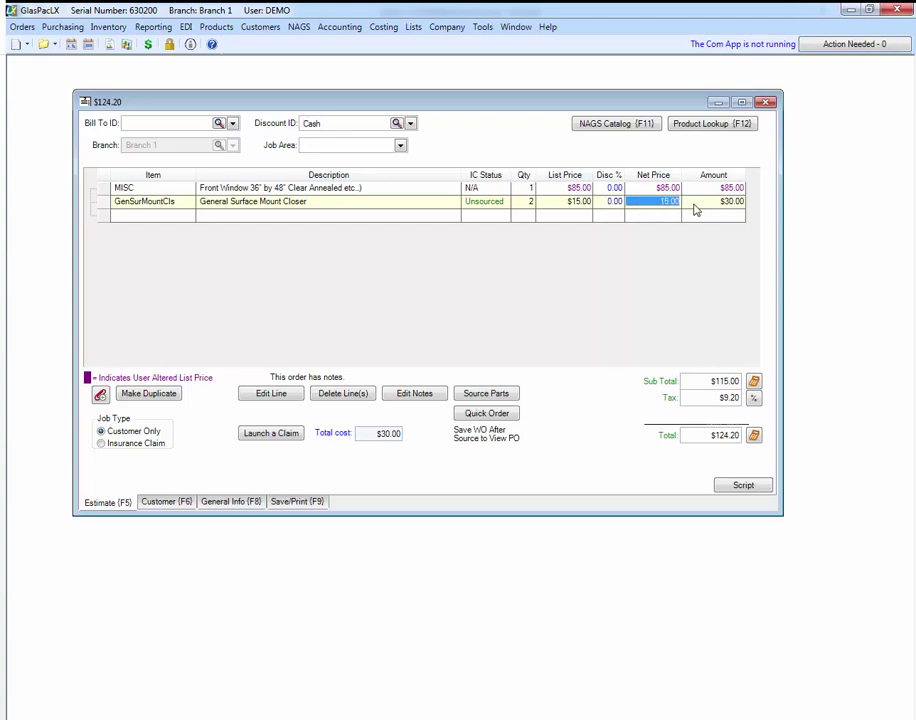
pyautogui.click(701, 204)
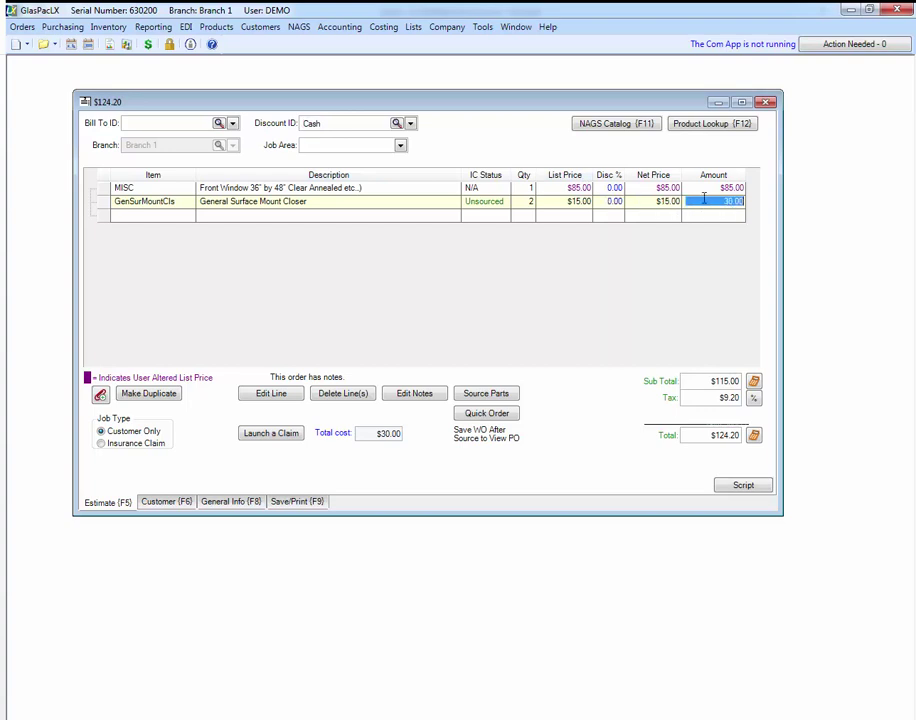
pyautogui.click(705, 380)
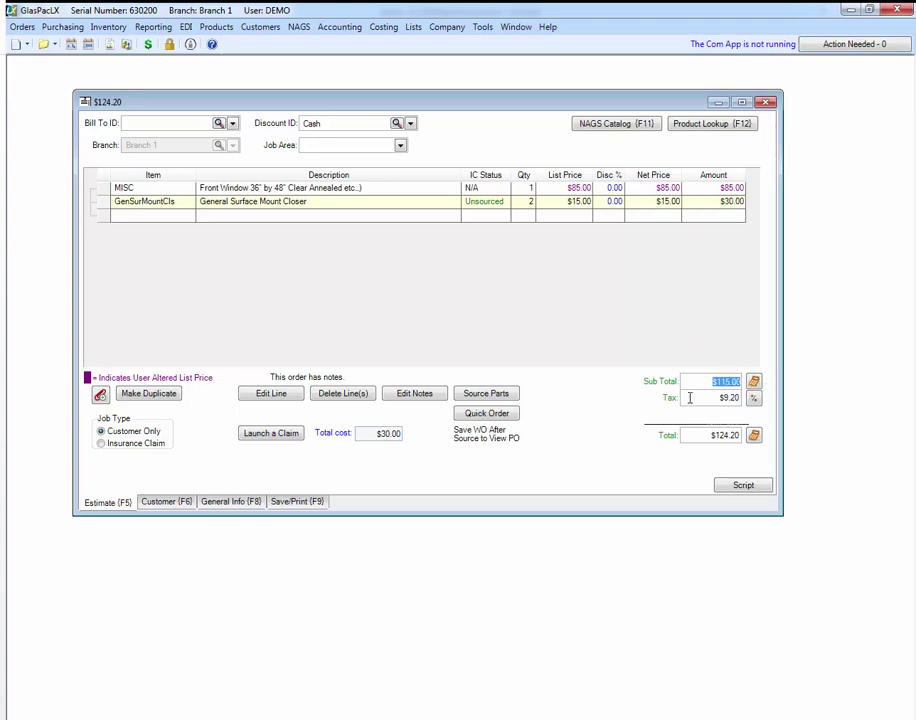
pyautogui.click(697, 399)
pyautogui.click(124, 216)
pyautogui.write('glens')
pyautogui.press('Return')
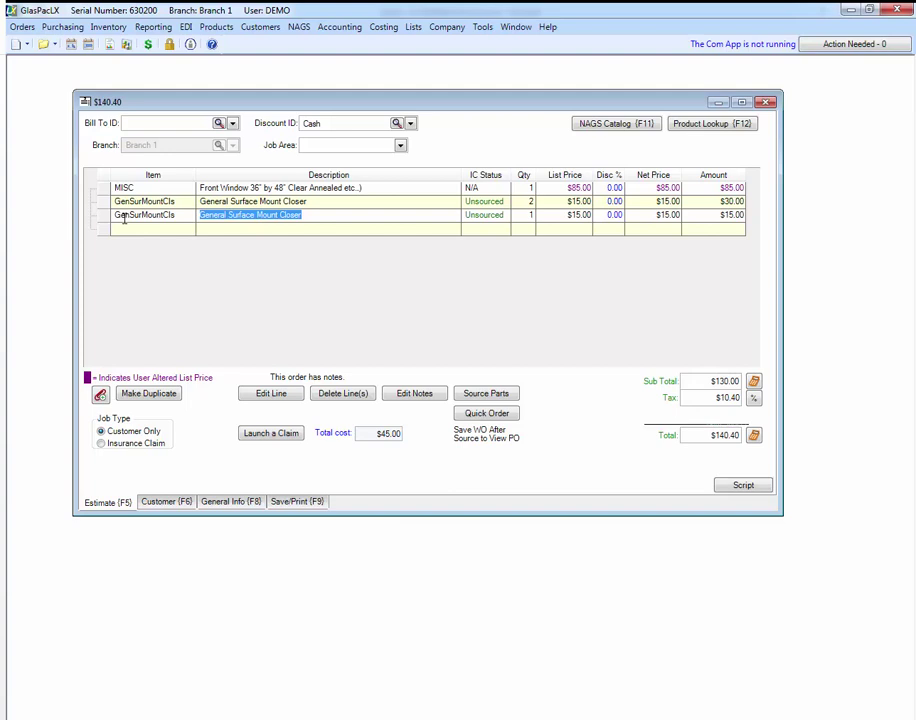
pyautogui.click(124, 218)
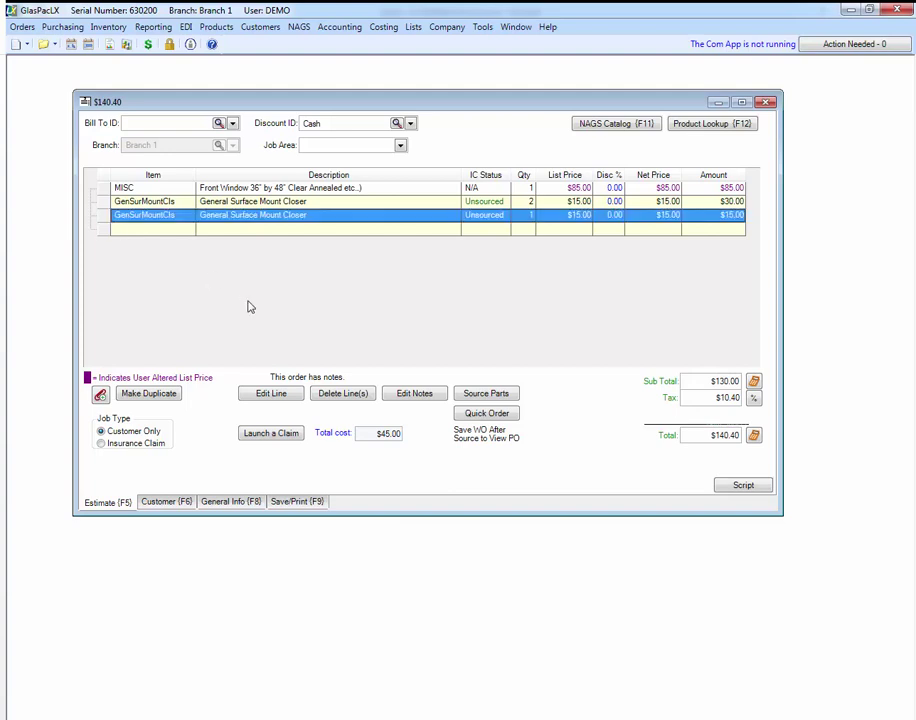
pyautogui.click(330, 395)
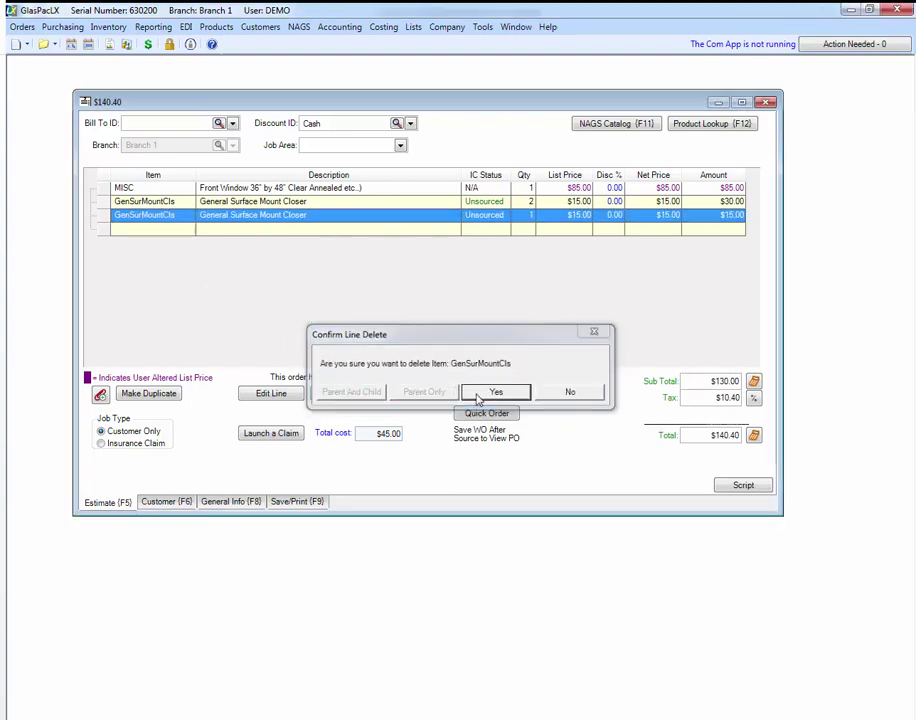
pyautogui.click(480, 396)
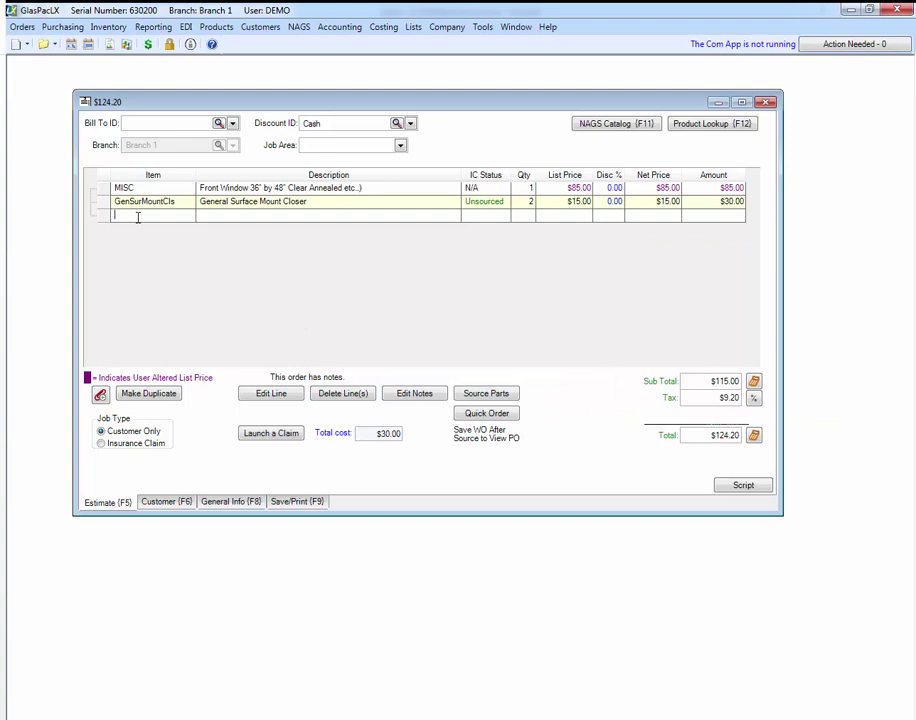
# Pick the Annealed Clear Cut product under Flat Glass > Annealed > Clear.
pyautogui.click(701, 124)
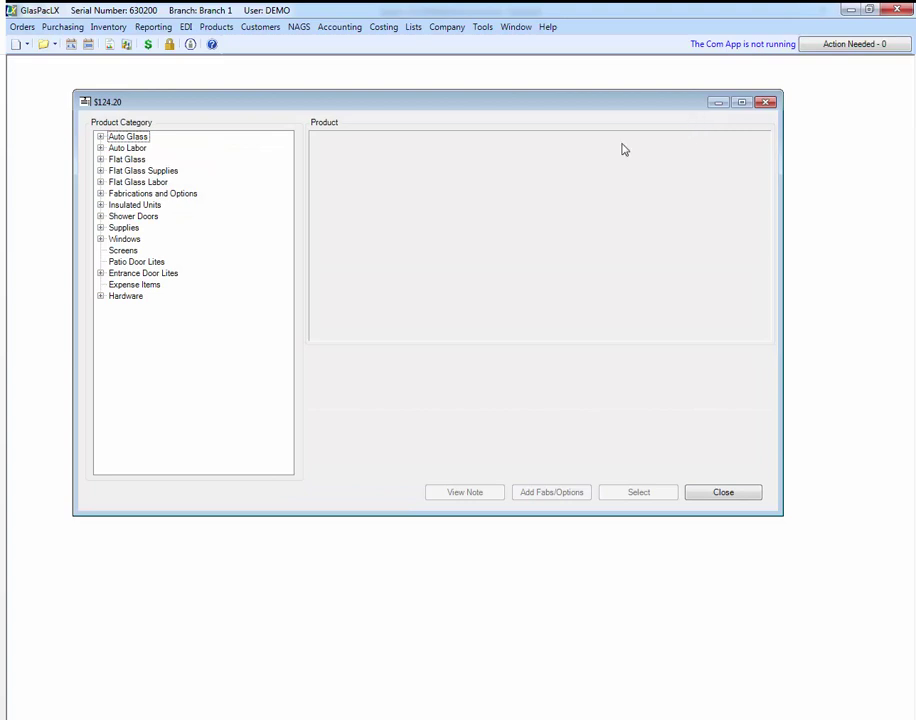
pyautogui.click(100, 160)
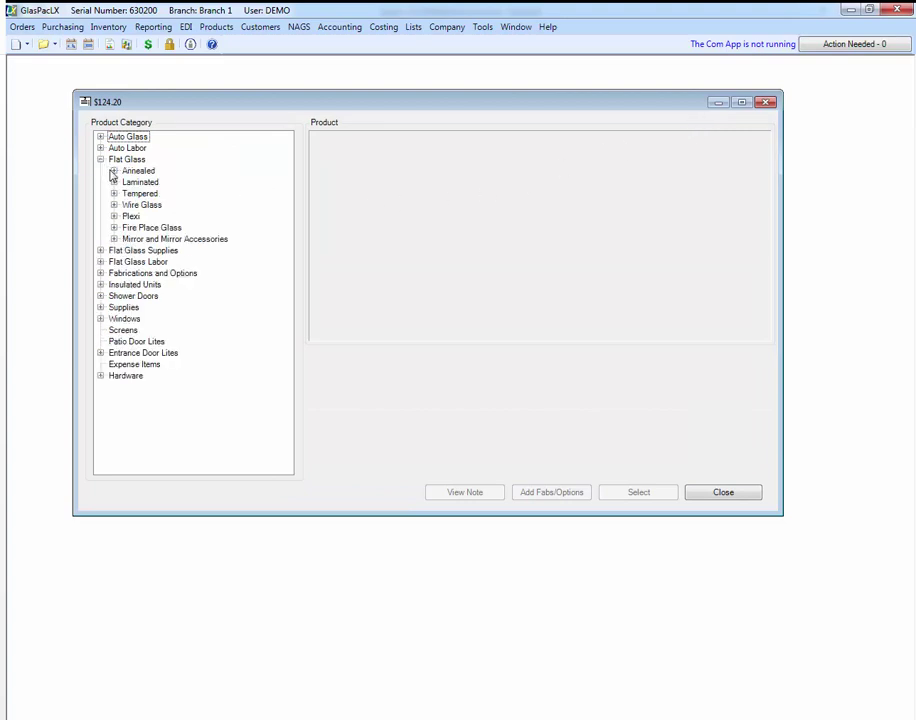
pyautogui.click(114, 171)
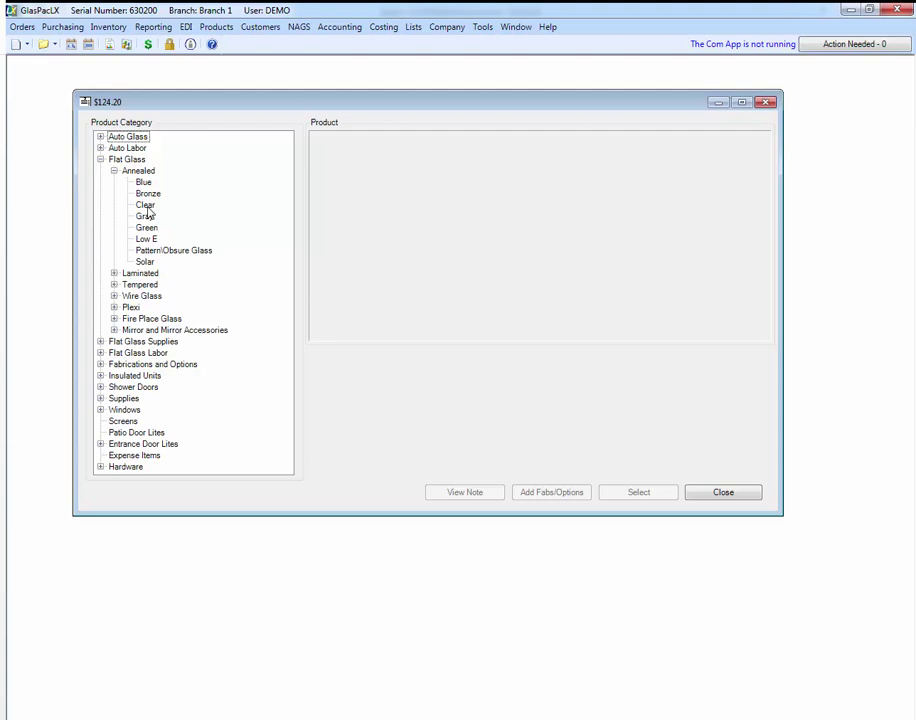
pyautogui.click(146, 207)
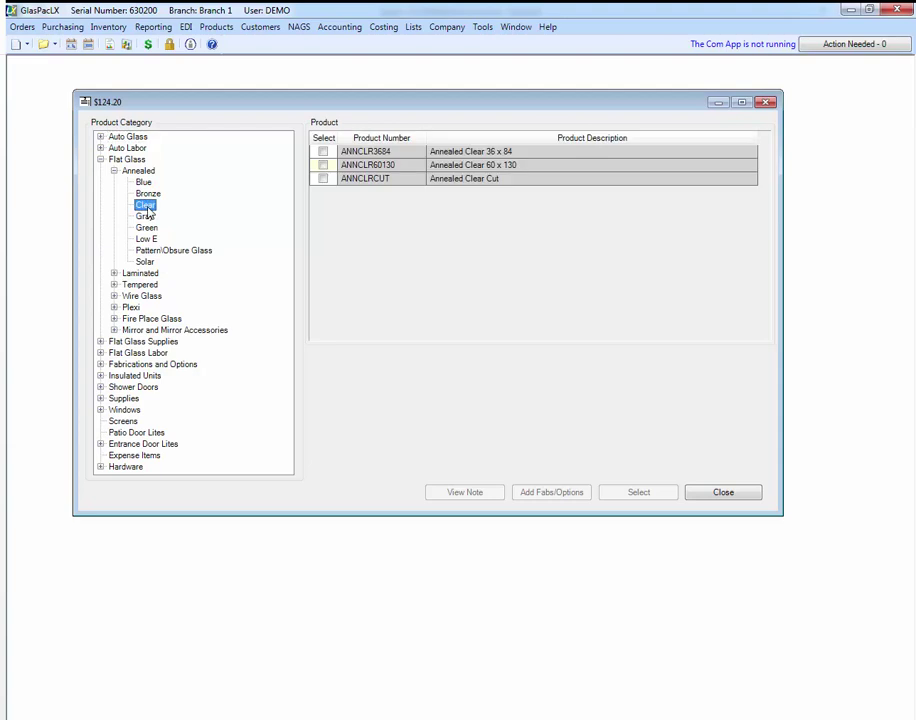
pyautogui.click(323, 179)
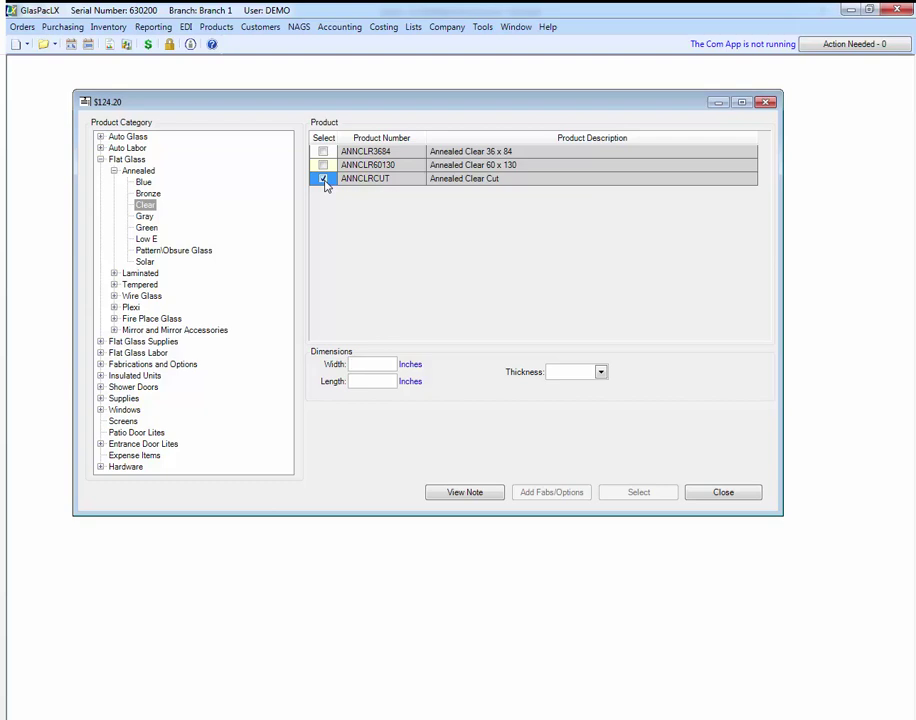
# Add four 12 x 12 DS annealed clear cuts at $10.00 each to the order.
pyautogui.write('12')
pyautogui.click(601, 372)
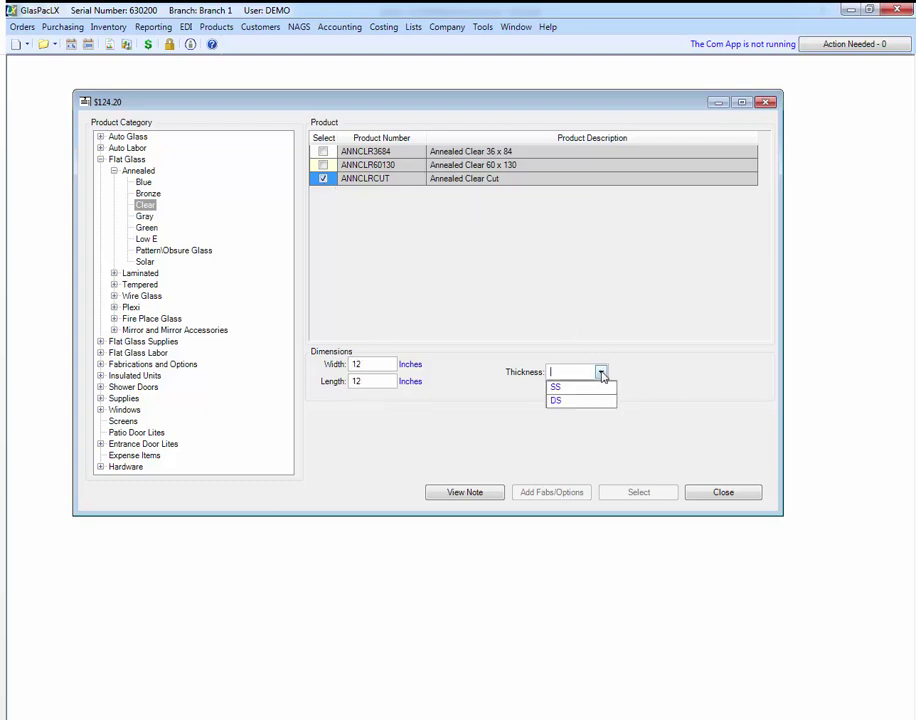
pyautogui.click(580, 401)
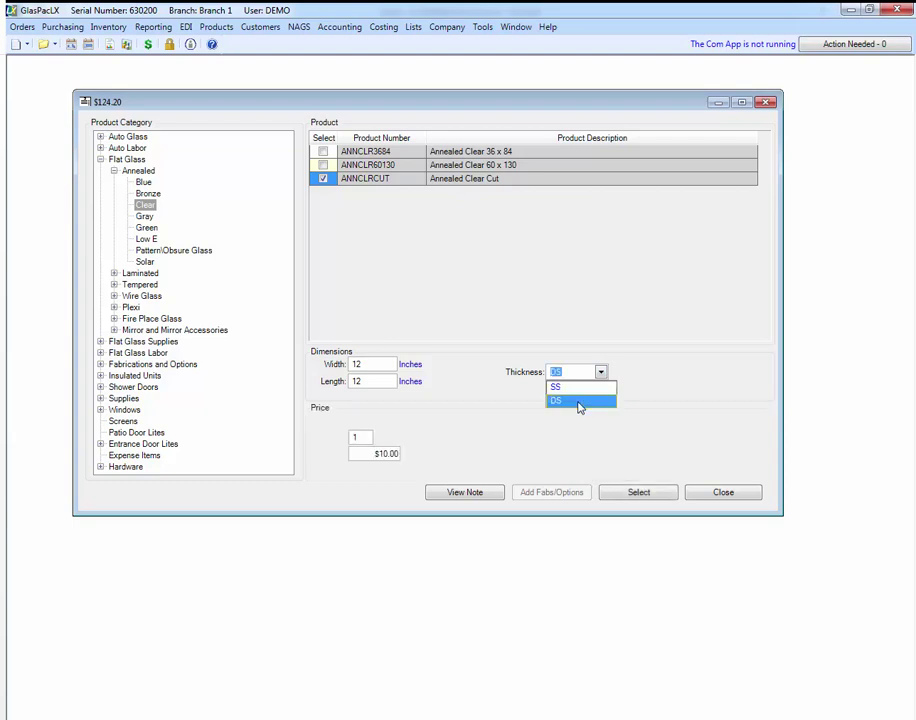
pyautogui.click(356, 437)
pyautogui.write('4')
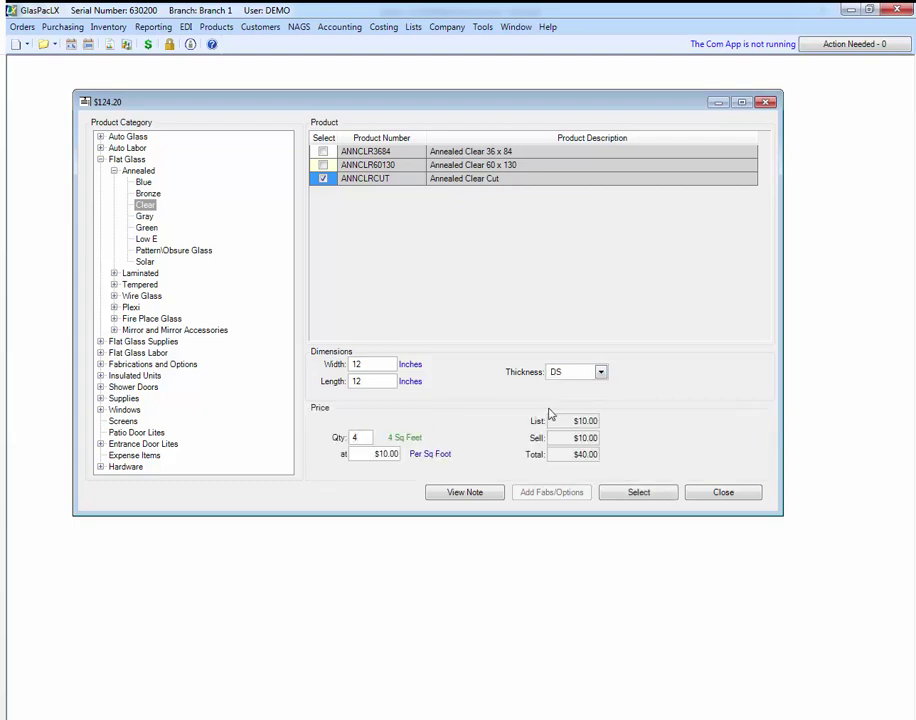
pyautogui.click(636, 492)
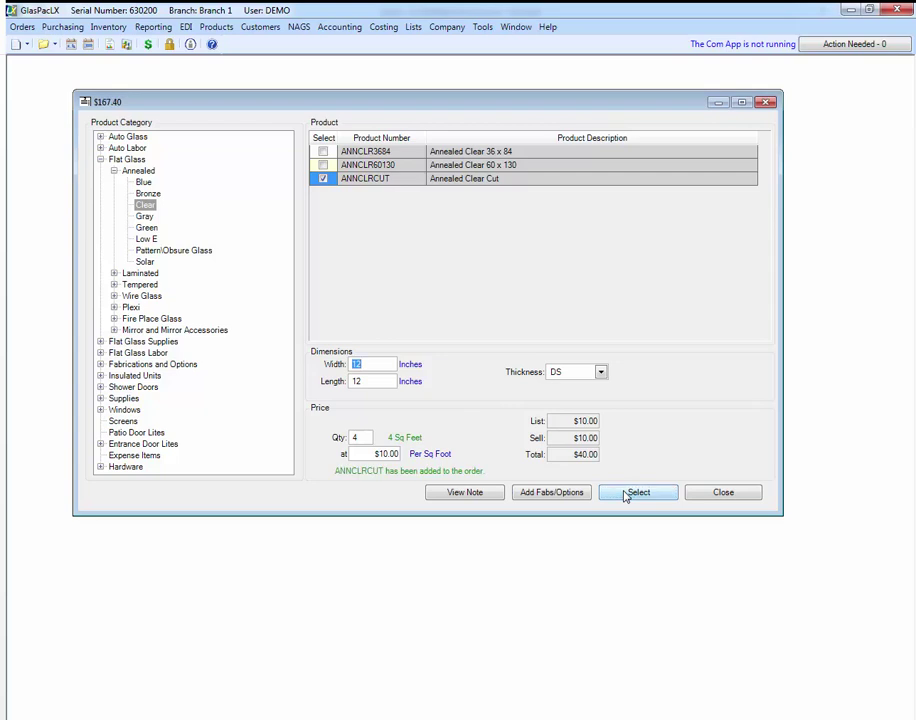
pyautogui.click(705, 495)
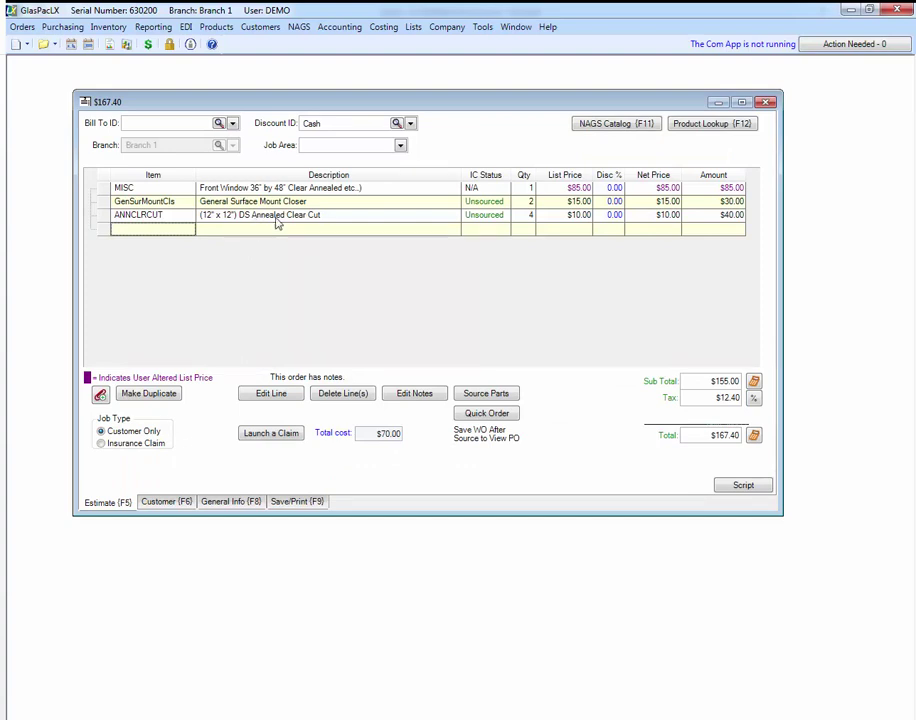
pyautogui.click(330, 215)
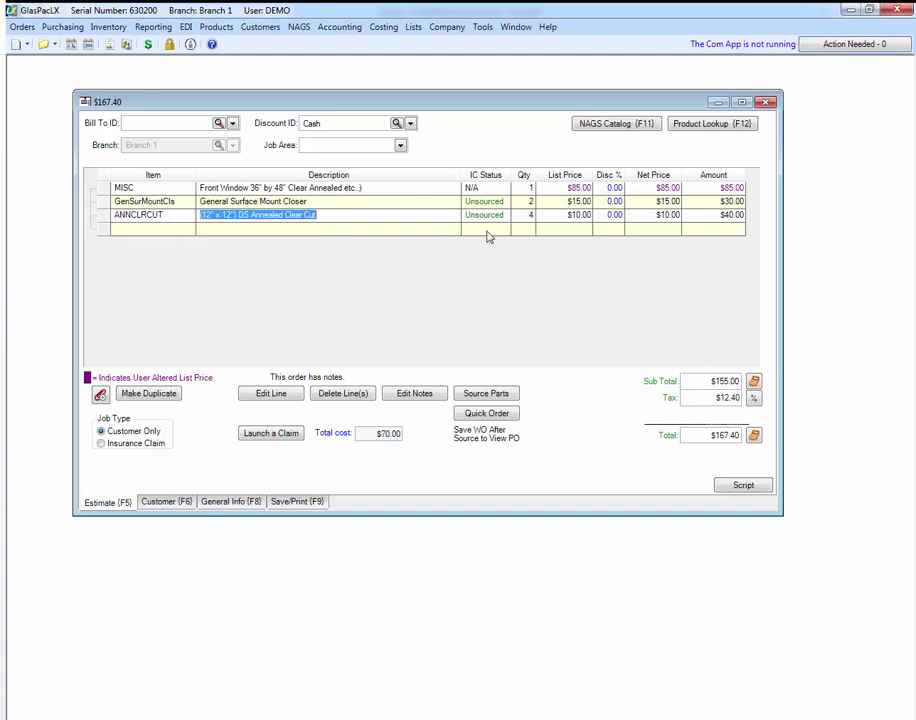
pyautogui.press('Tab')
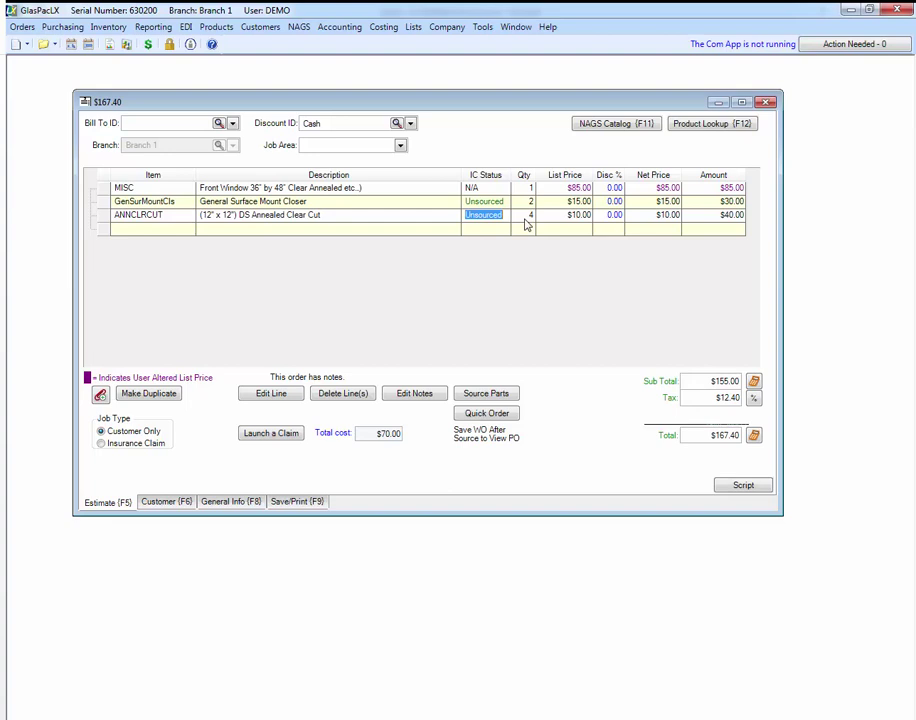
pyautogui.press('Tab')
pyautogui.press('Tab')
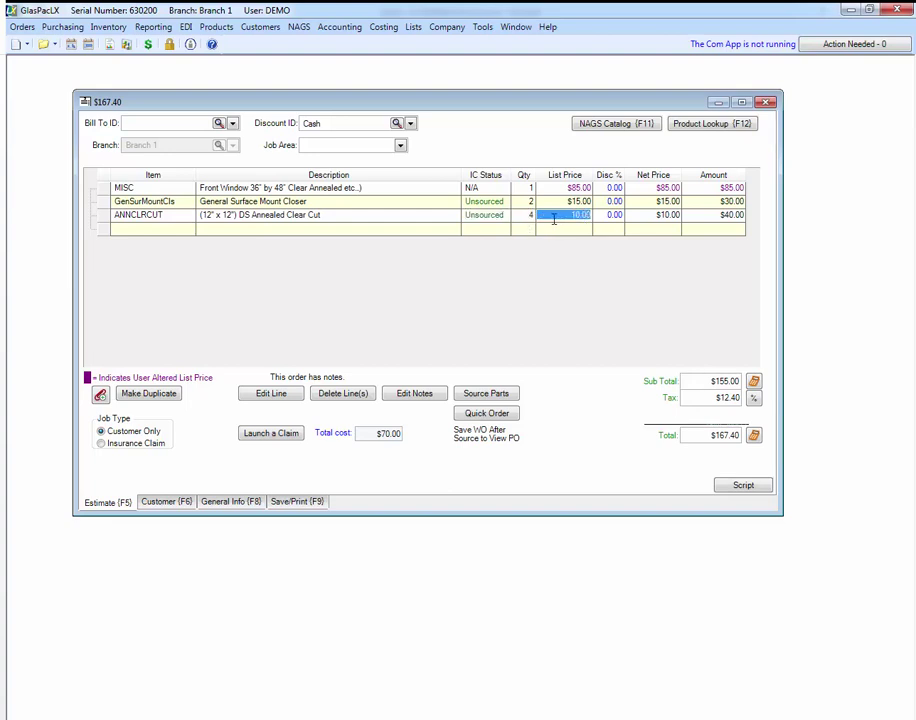
pyautogui.press('Tab')
pyautogui.press('Tab')
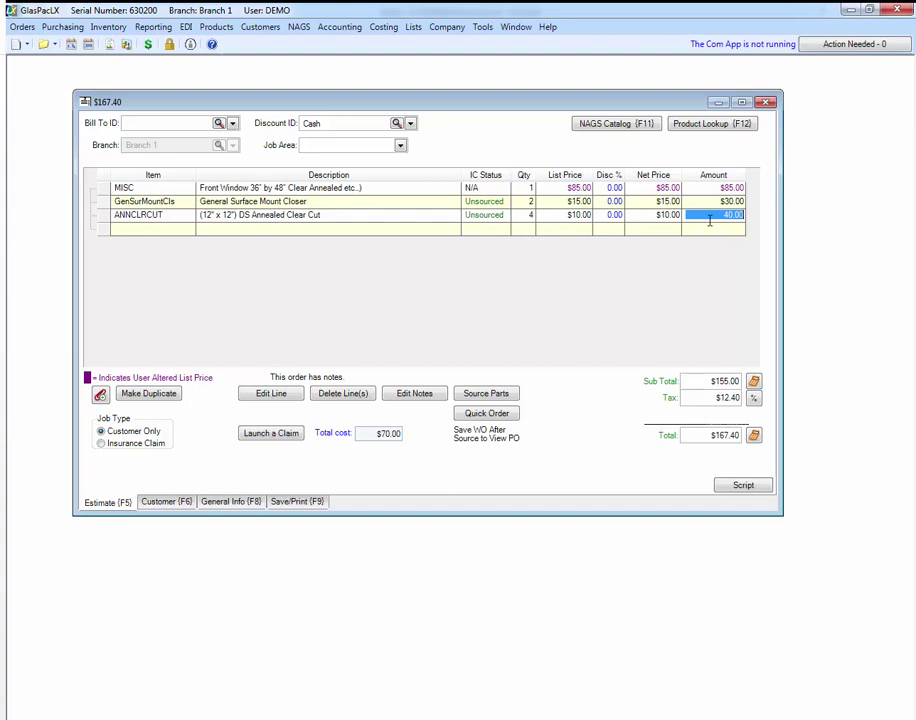
pyautogui.click(20, 132)
pyautogui.click(145, 229)
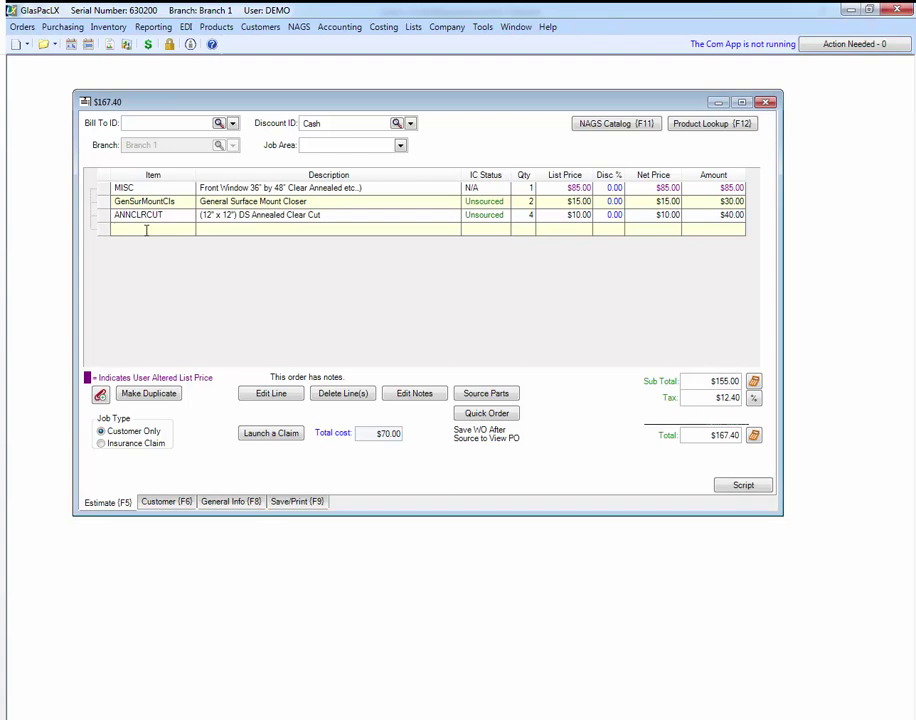
# Look up annealed glass with 'an' and add one 18 x 18 DS clear cut at $22.50.
pyautogui.write('an')
pyautogui.press('Tab')
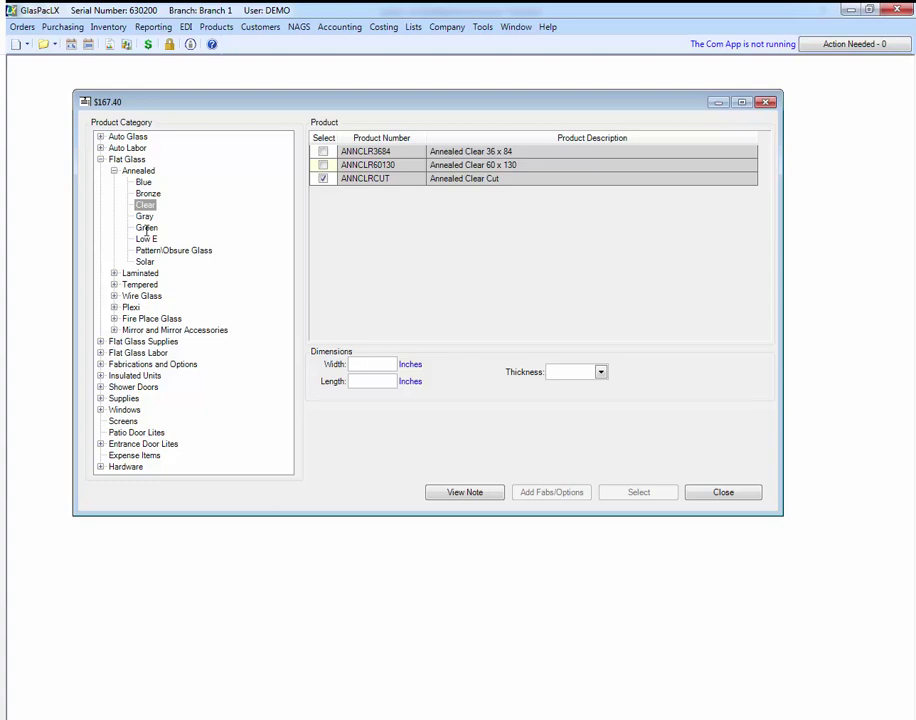
pyautogui.write('18')
pyautogui.press('Tab')
pyautogui.write('18')
pyautogui.click(601, 373)
pyautogui.click(583, 400)
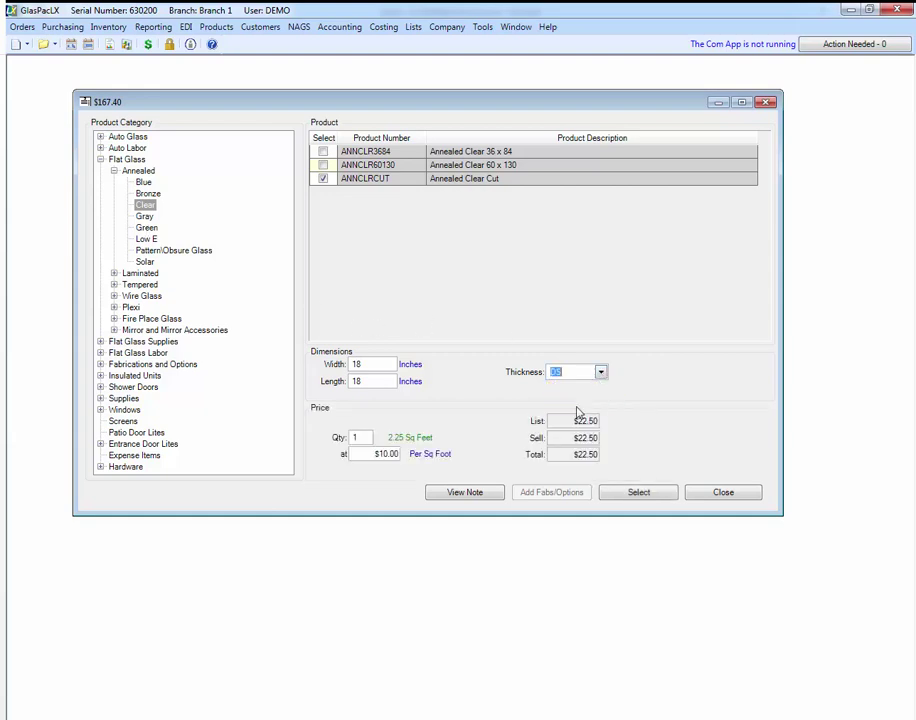
pyautogui.click(638, 492)
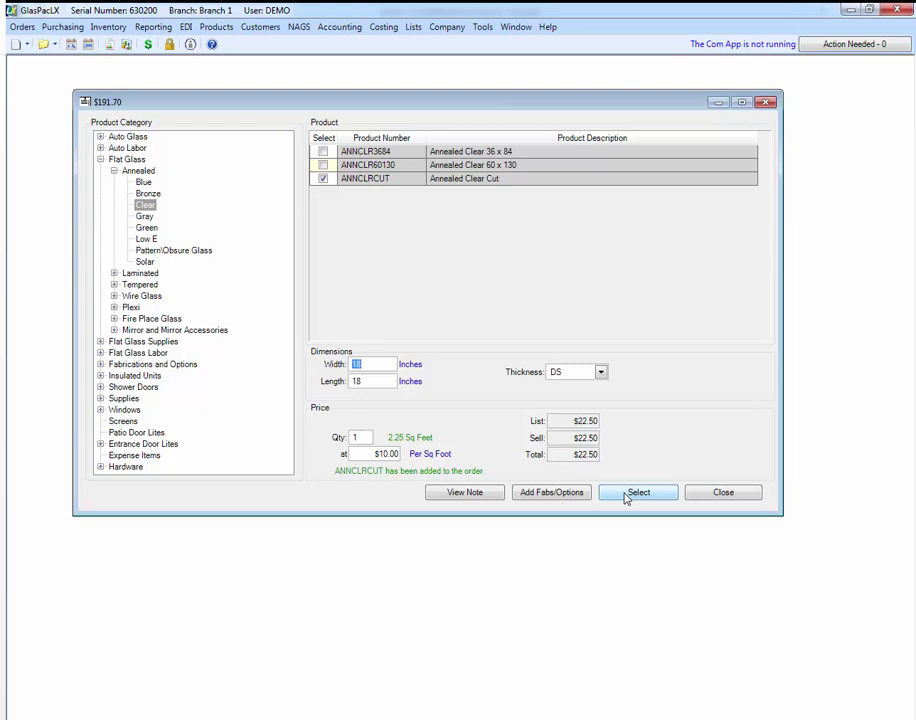
# Add a Straight Edgework flat polish (2W 2L, $3.60) to the 18 x 18 cut.
pyautogui.click(546, 494)
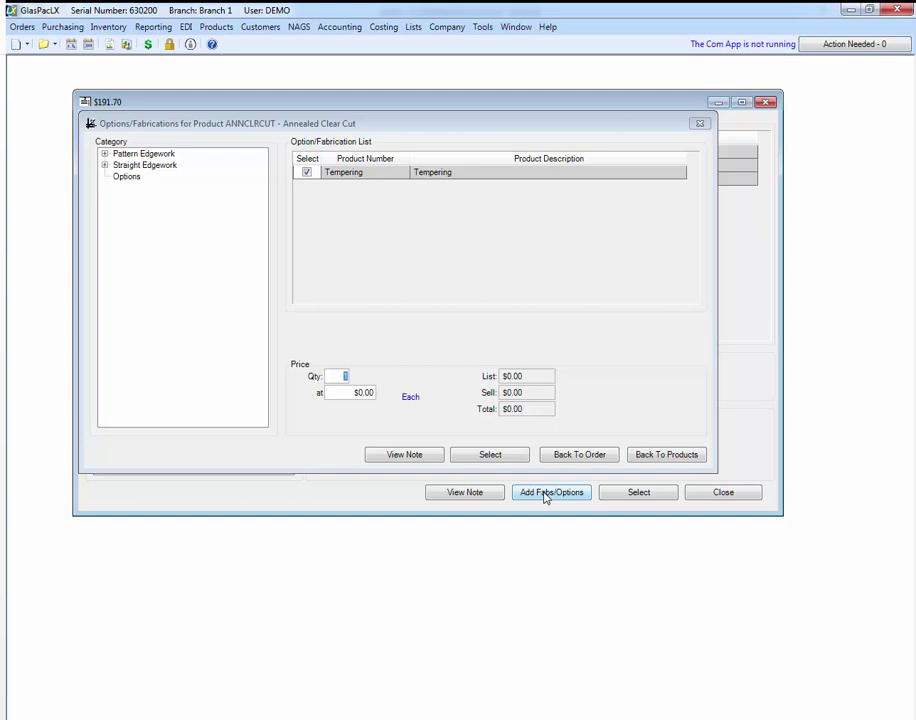
pyautogui.click(105, 166)
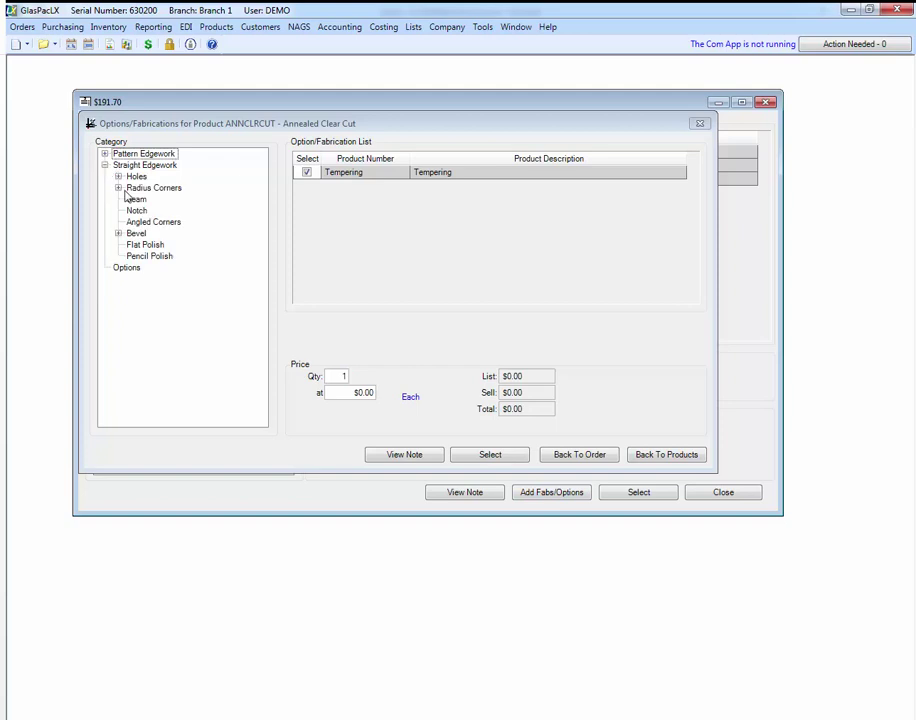
pyautogui.click(141, 248)
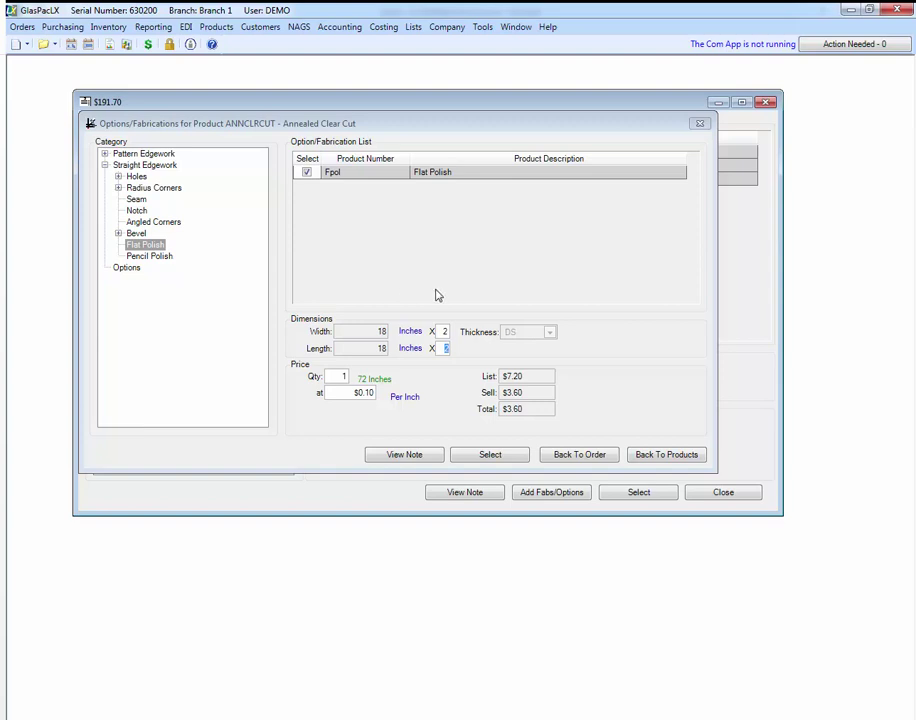
pyautogui.click(468, 456)
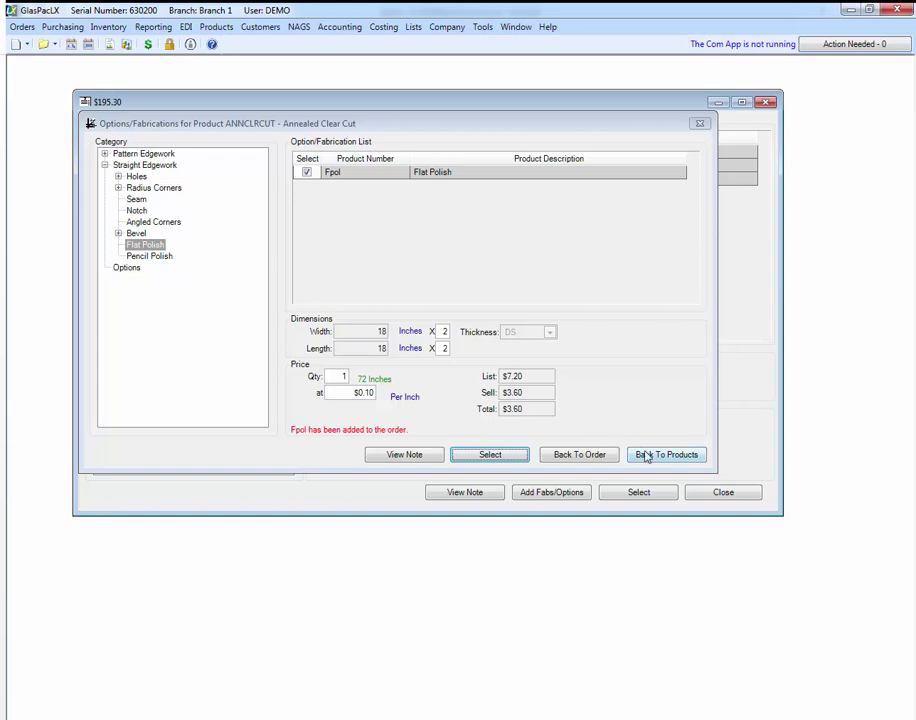
pyautogui.click(556, 456)
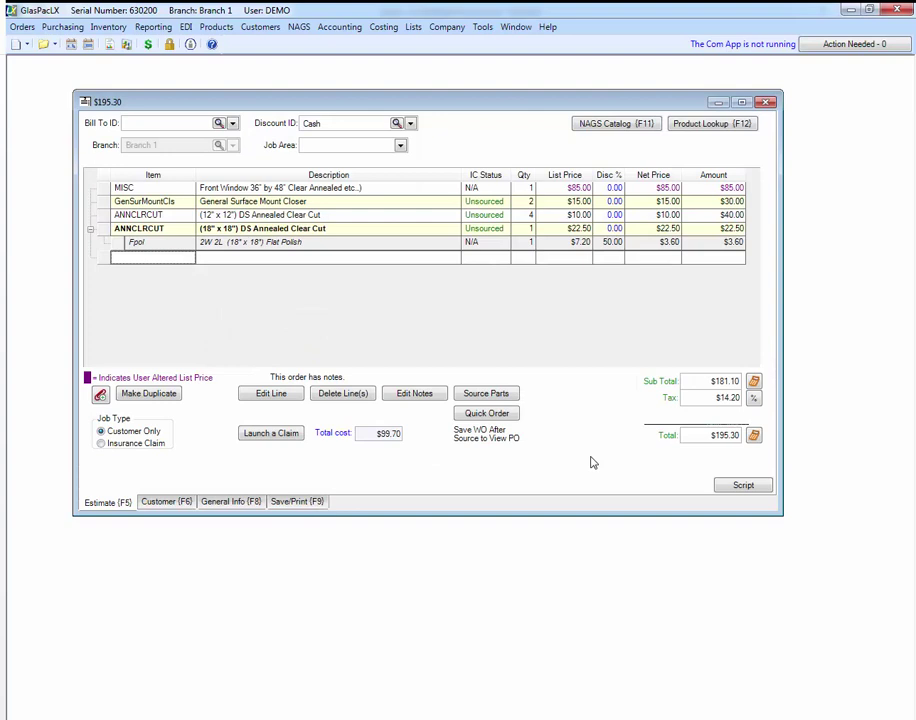
# Select the ANNCLRCUT and Fpol lines, then move to the empty new row.
pyautogui.click(142, 229)
pyautogui.click(160, 245)
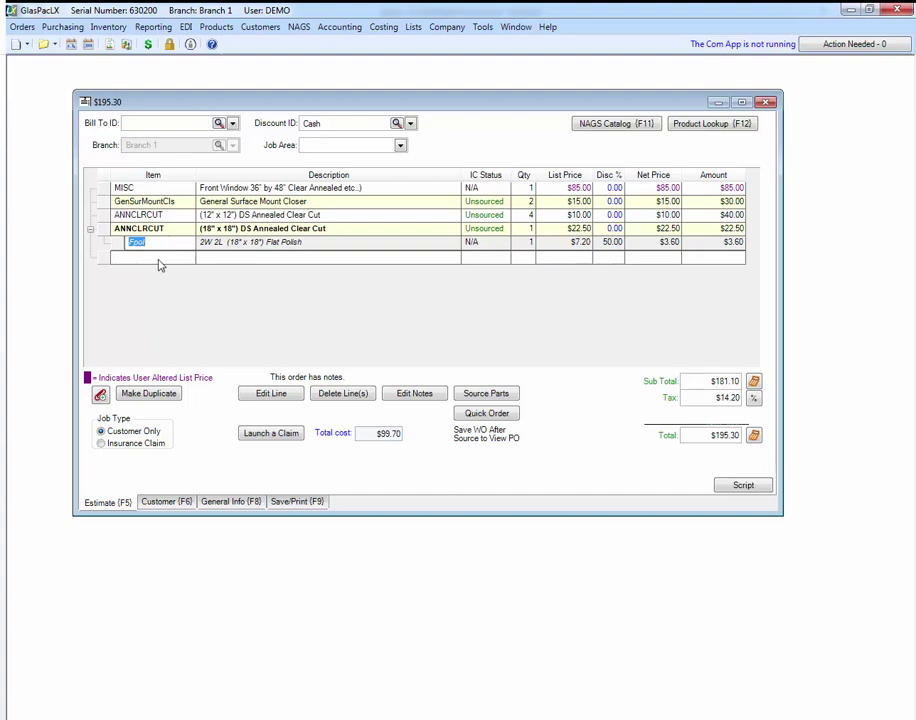
pyautogui.click(139, 260)
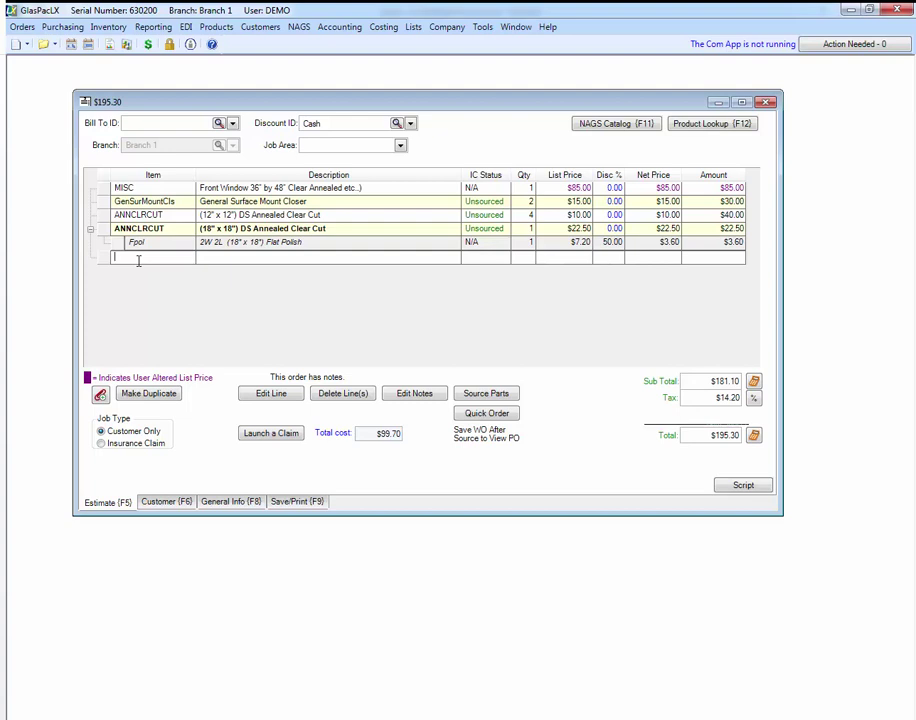
# Add a 34x74 3/16" clear tempered patio doorlite at $225.00 to the estimate.
pyautogui.click(690, 125)
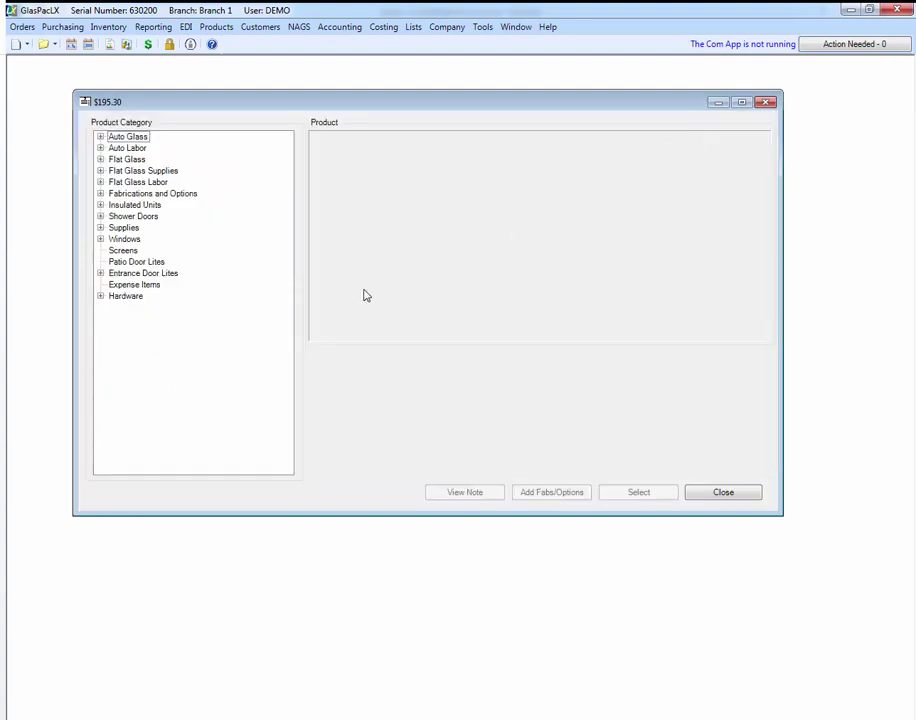
pyautogui.click(146, 263)
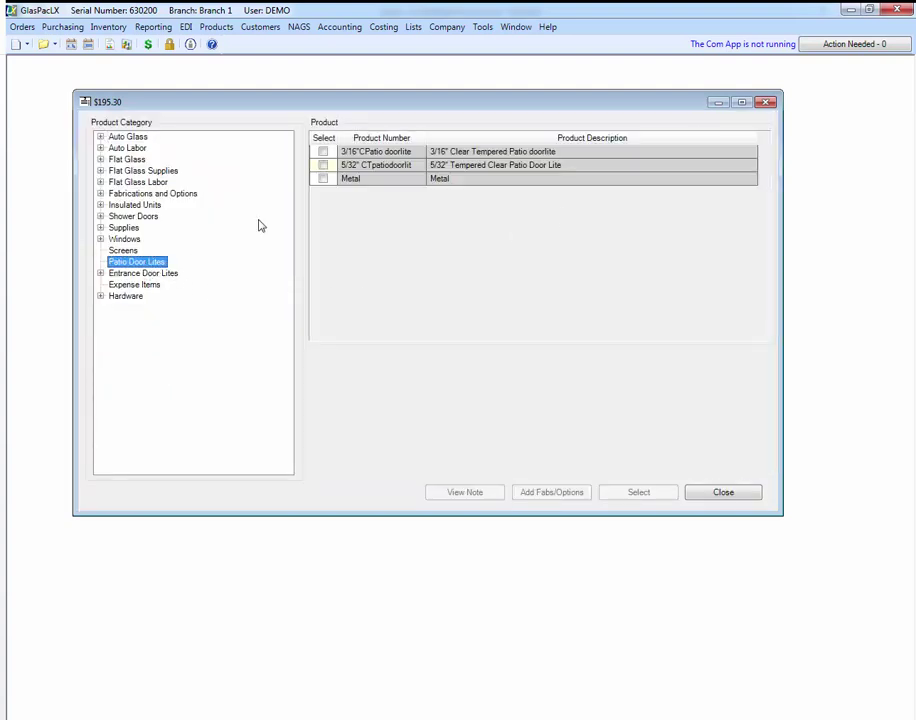
pyautogui.click(323, 152)
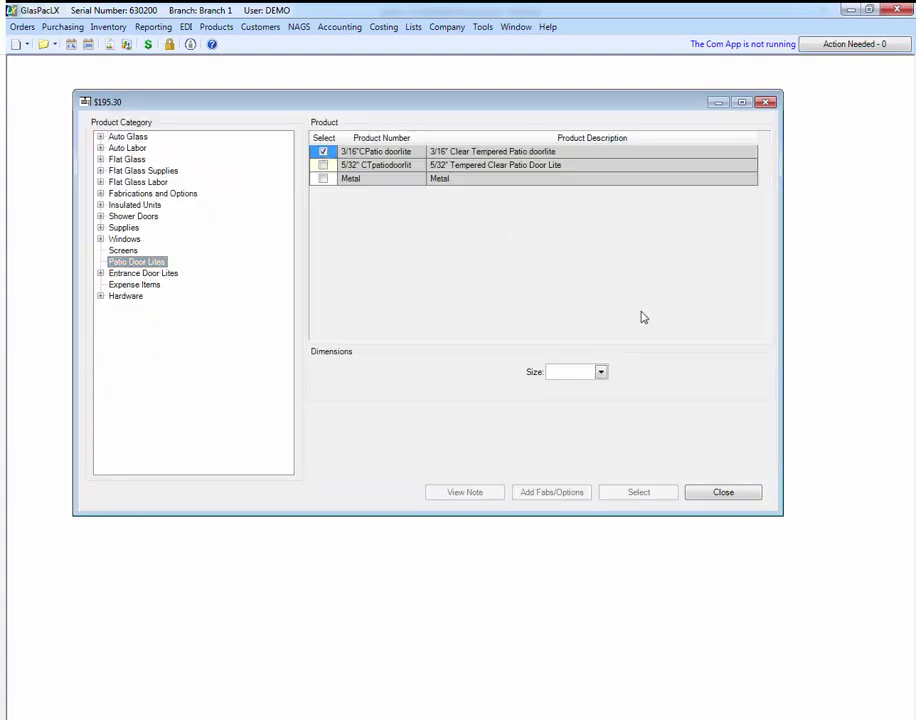
pyautogui.click(601, 372)
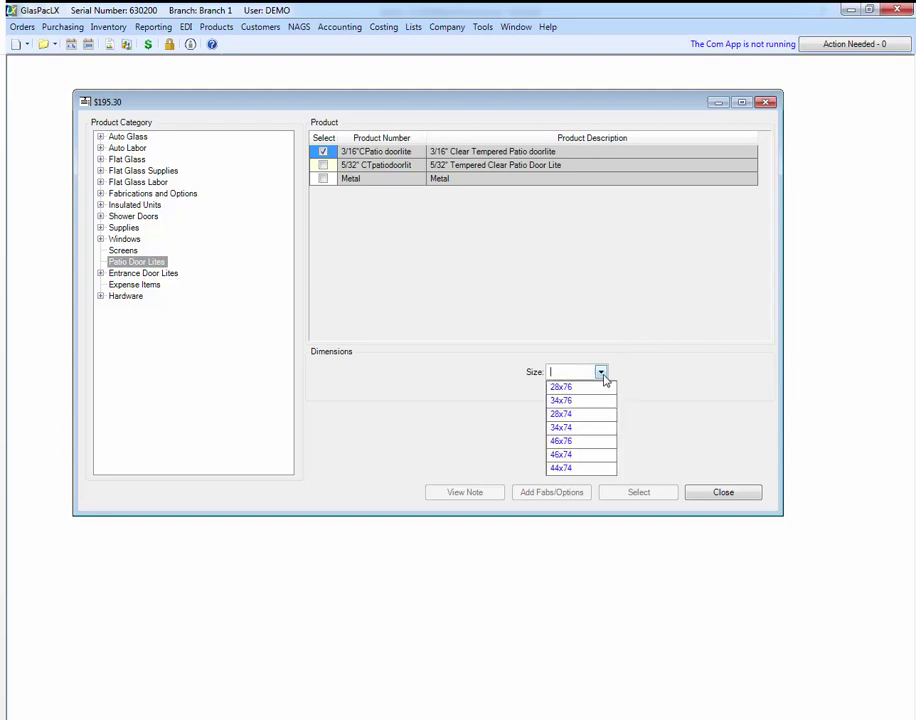
pyautogui.click(572, 428)
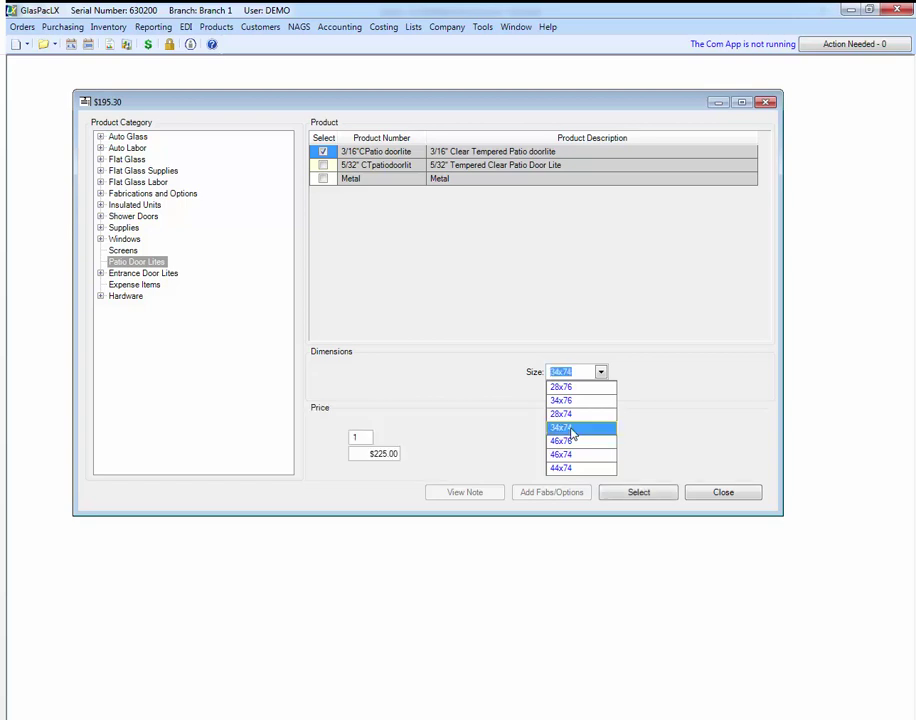
pyautogui.click(639, 492)
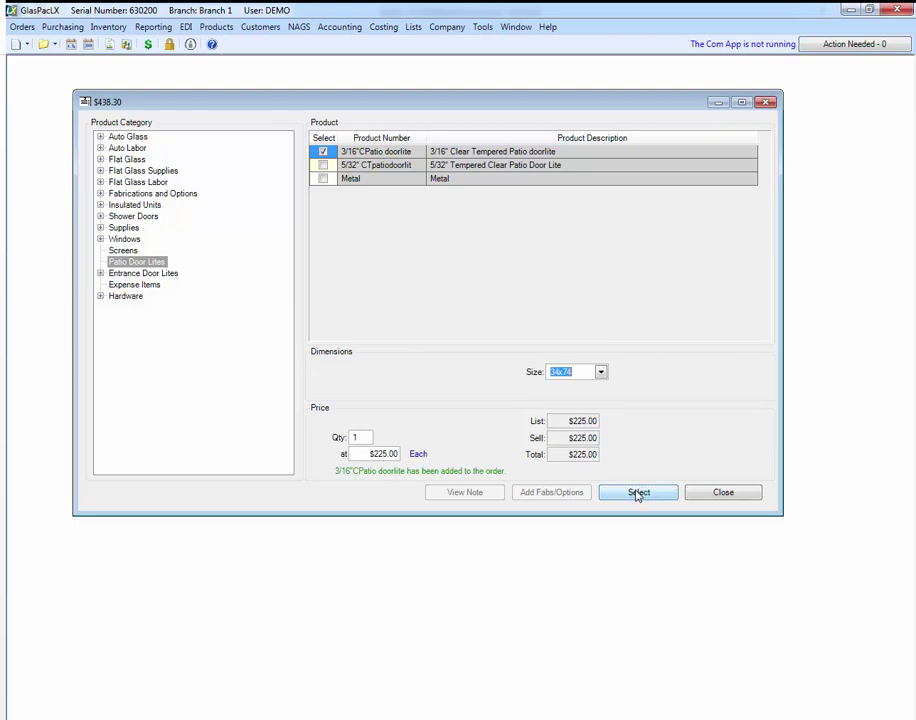
pyautogui.click(722, 492)
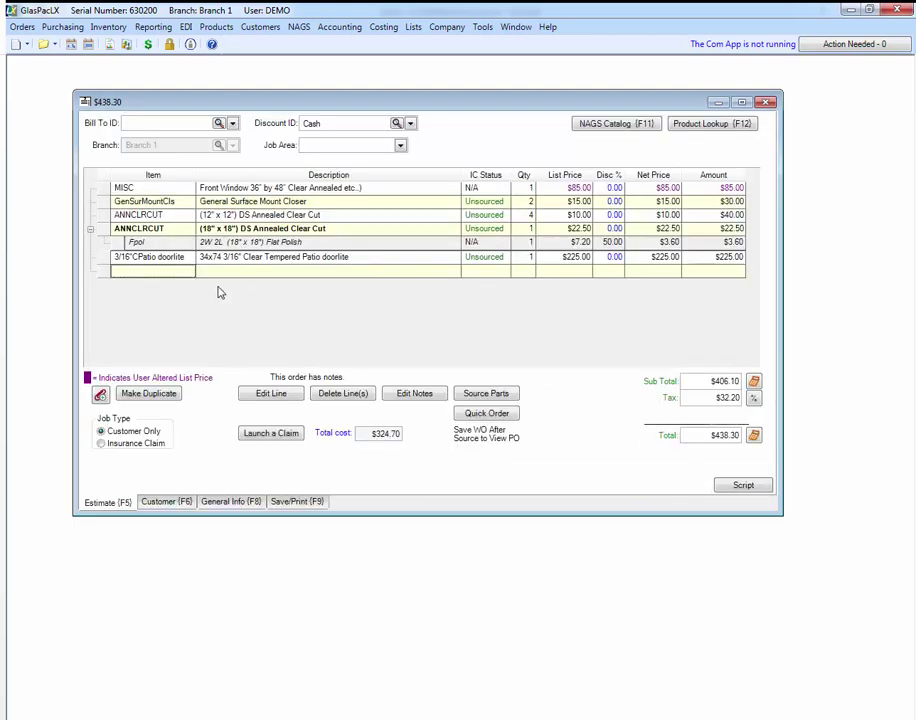
pyautogui.click(352, 258)
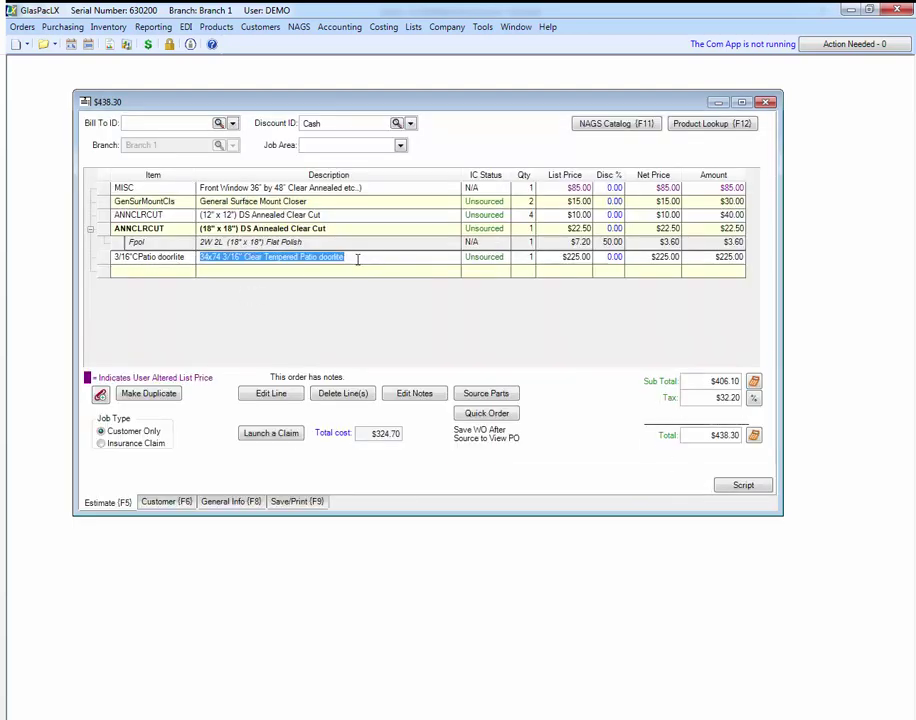